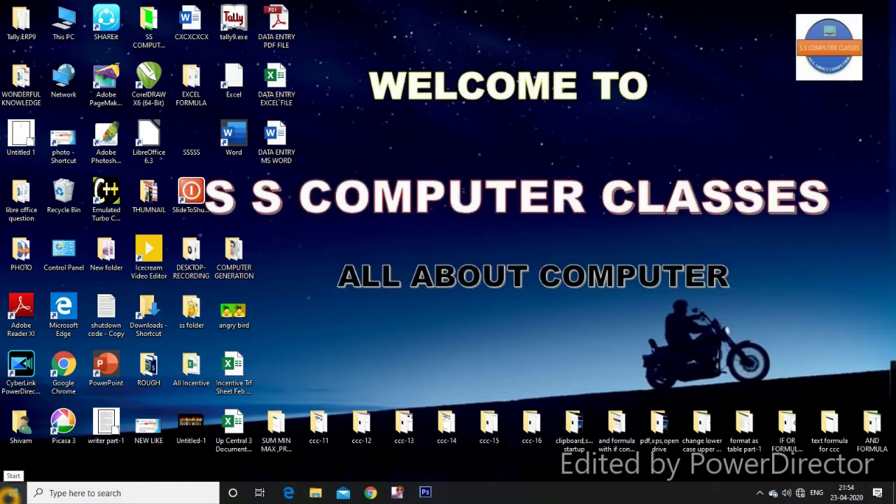
# Launch Excel by searching for 'EXCEL' from the Windows Start menu.
pyautogui.click(11, 492)
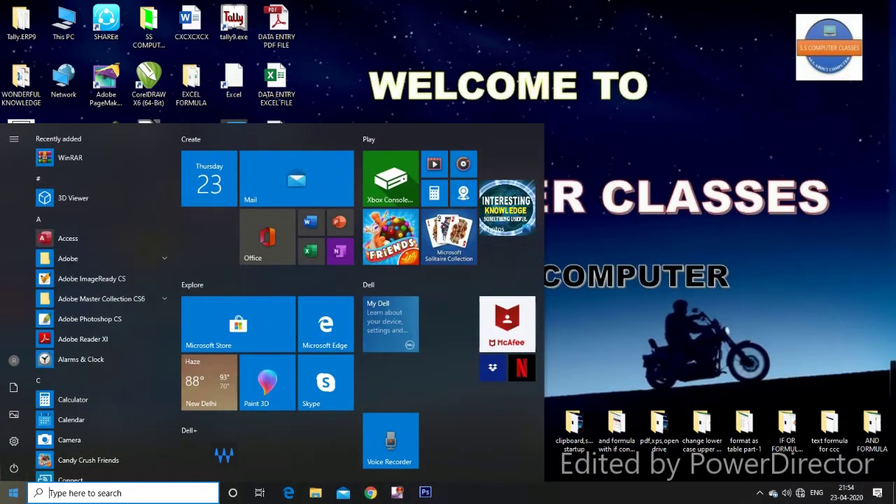
pyautogui.write('E')
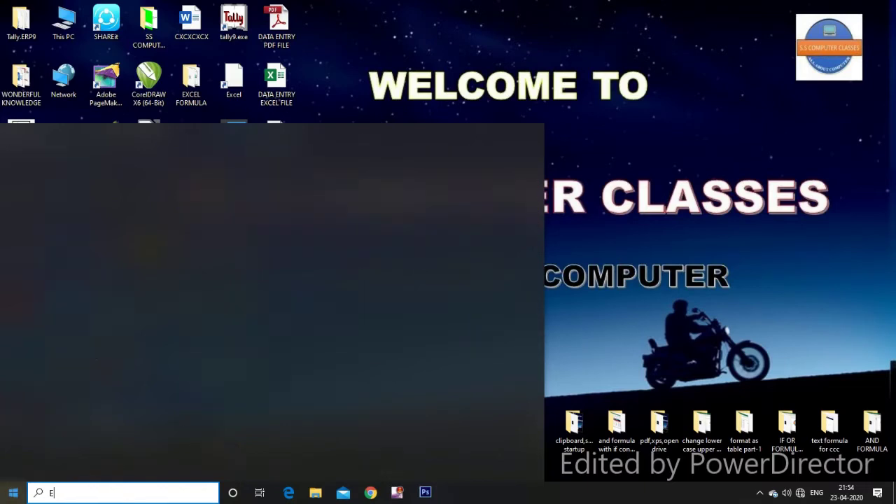
pyautogui.write('XCEL')
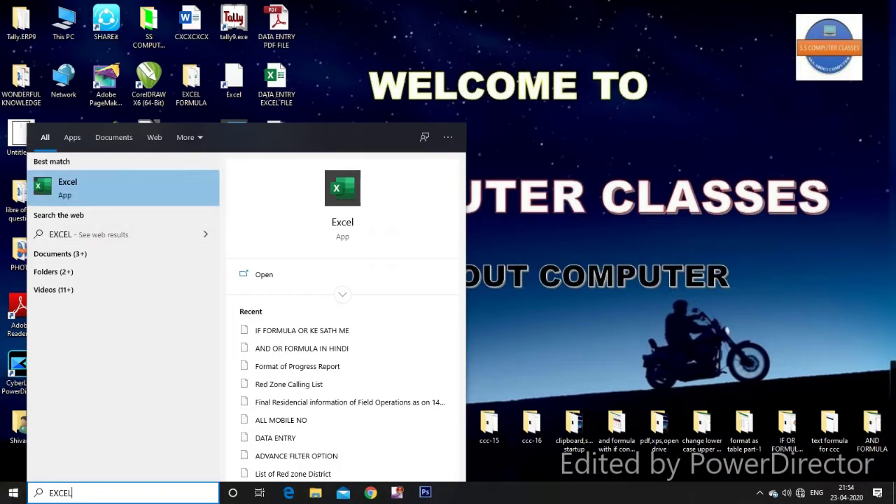
pyautogui.click(126, 187)
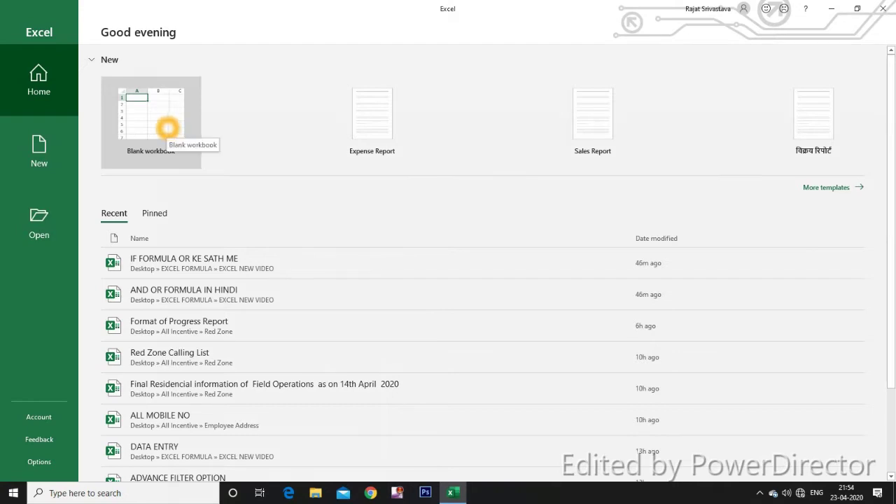
# Create a blank workbook, Book1, then close Excel back to the desktop.
pyautogui.click(170, 128)
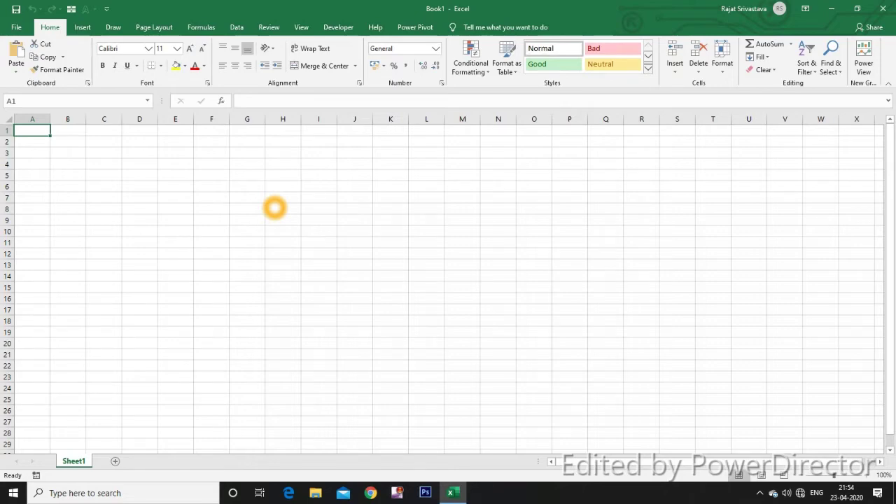
pyautogui.click(882, 8)
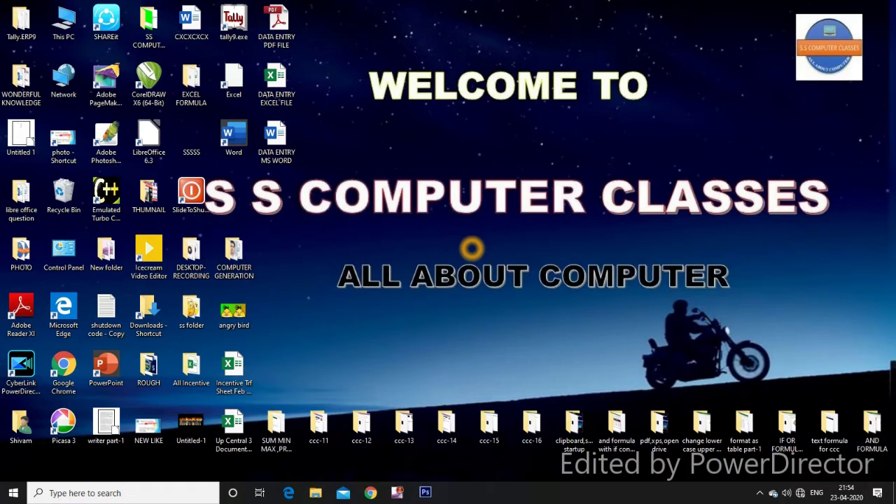
# Relaunch Excel by running 'EXCEL' from the Run dialog and open a blank Book1 workbook.
pyautogui.press('super+r')
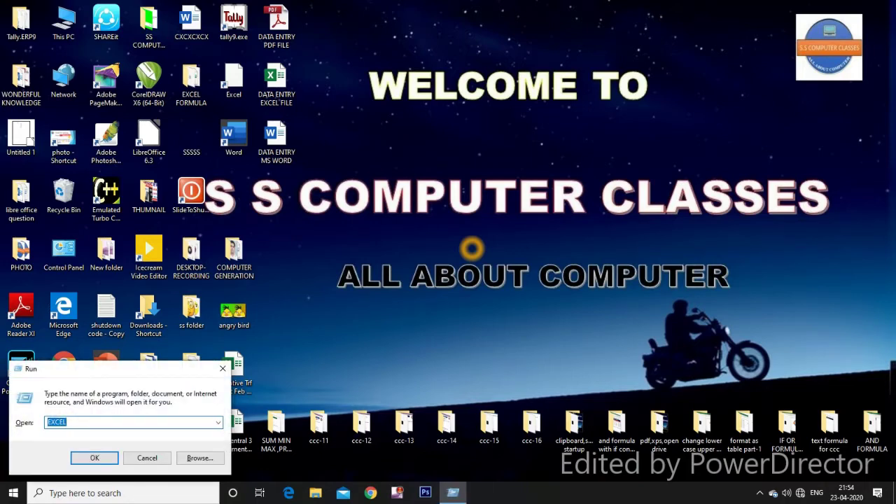
pyautogui.moveTo(156, 369); pyautogui.dragTo(550, 245)
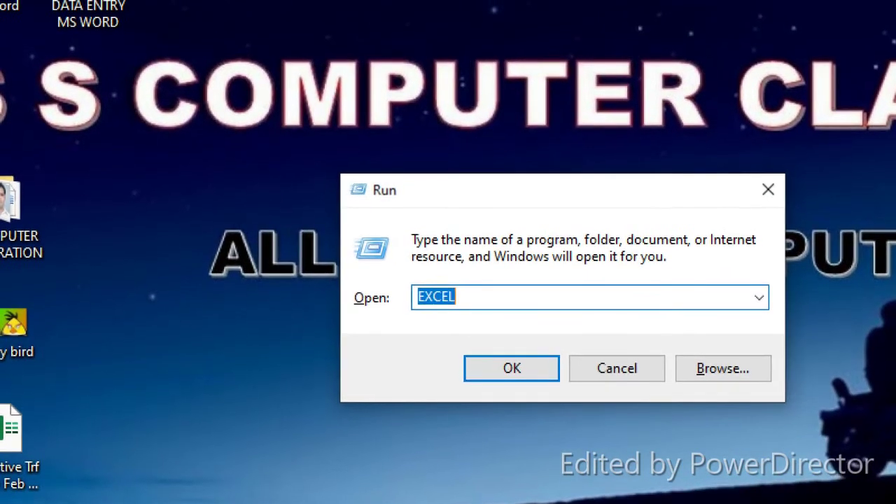
pyautogui.click(456, 295)
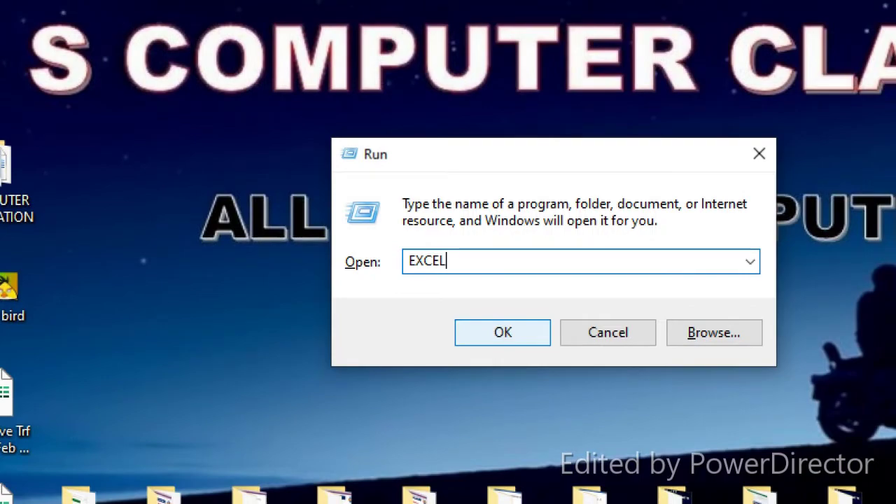
pyautogui.click(504, 330)
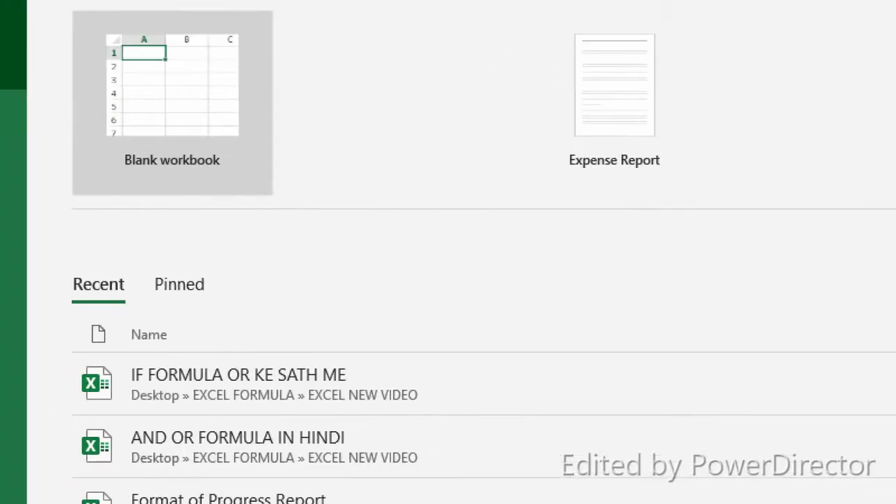
pyautogui.click(140, 143)
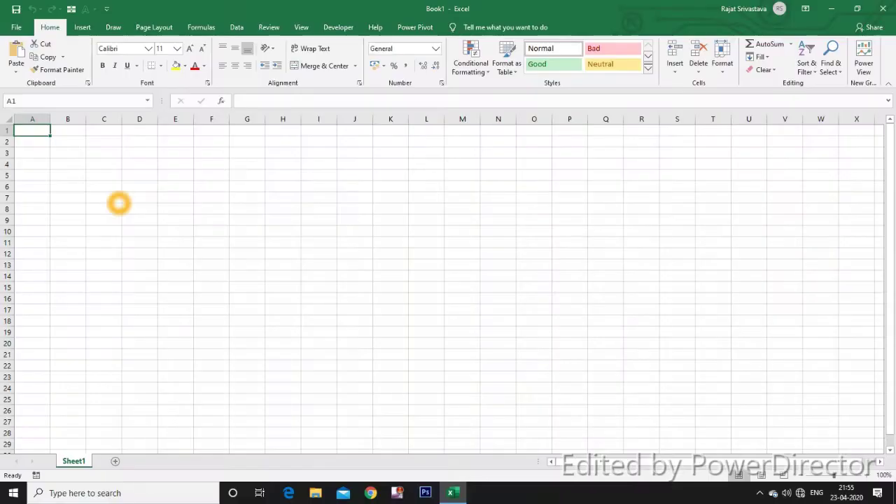
pyautogui.click(330, 162)
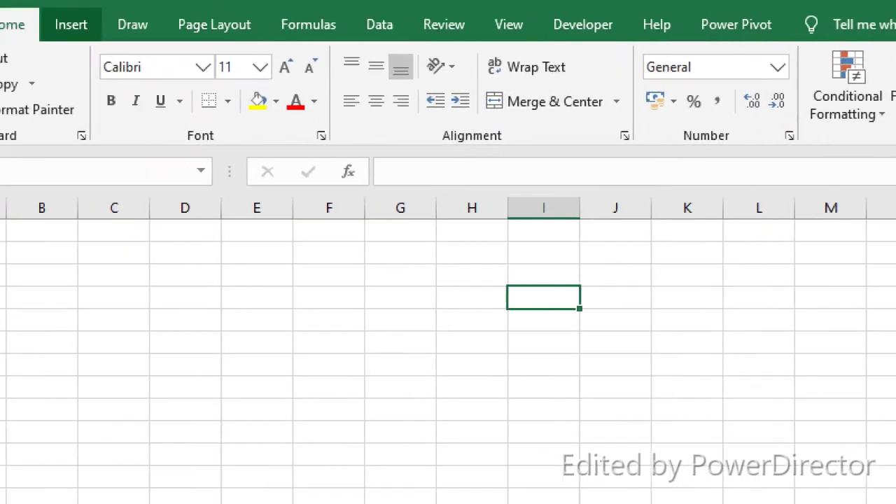
pyautogui.click(84, 25)
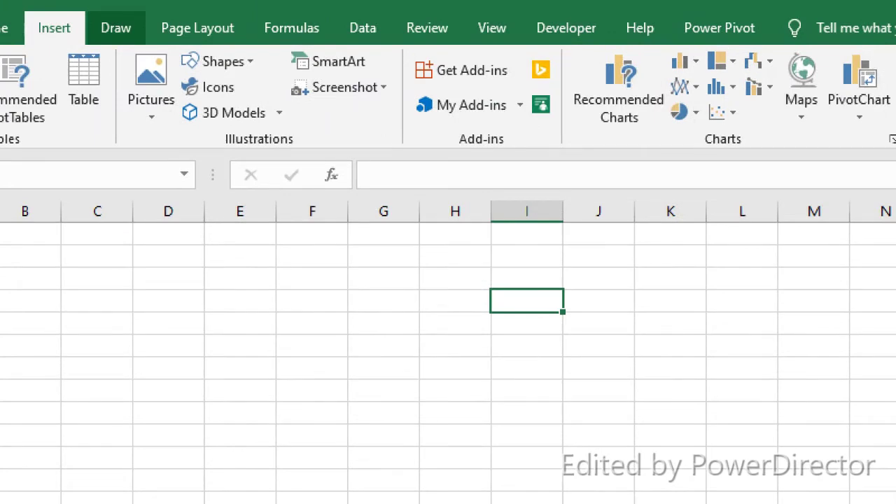
pyautogui.click(89, 29)
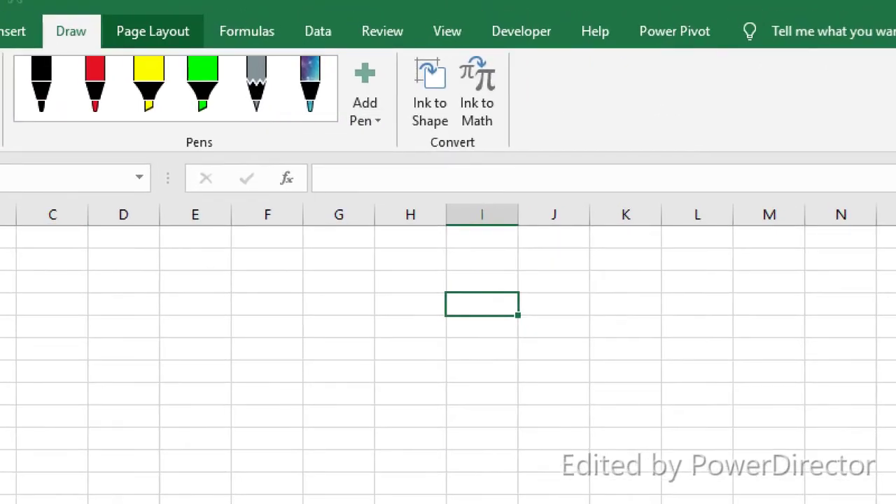
pyautogui.click(104, 6)
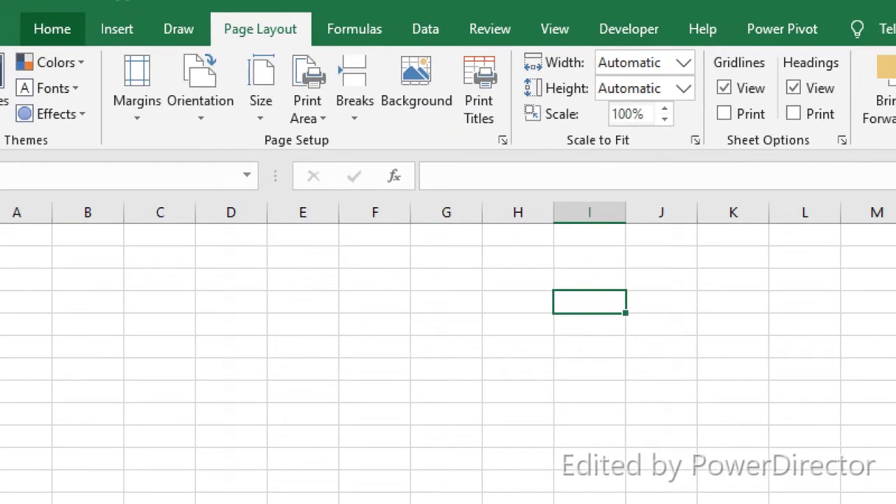
pyautogui.click(52, 30)
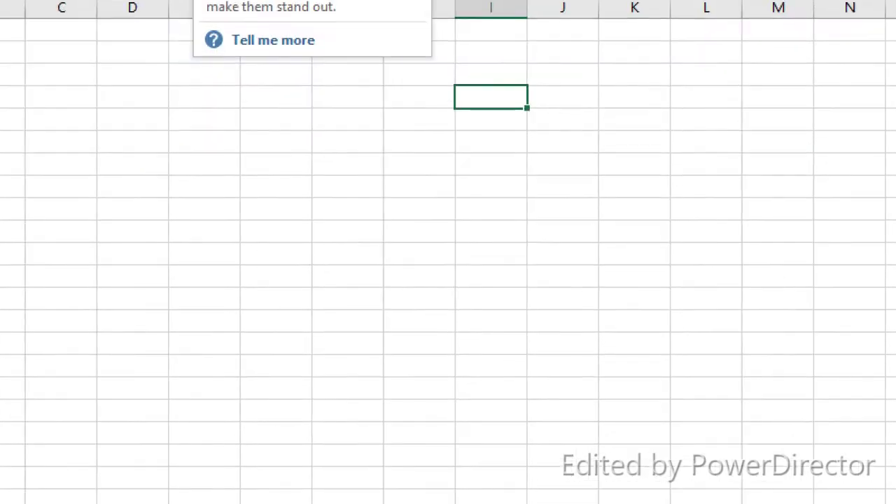
pyautogui.click(213, 320)
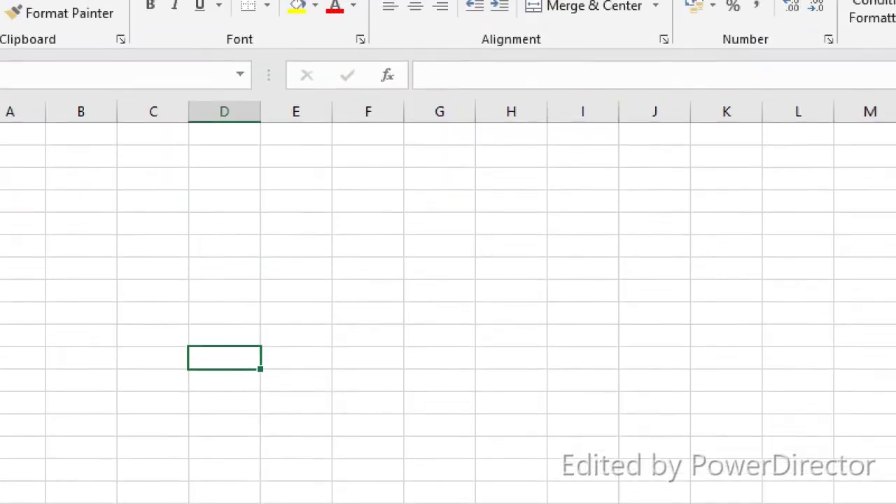
pyautogui.click(70, 116)
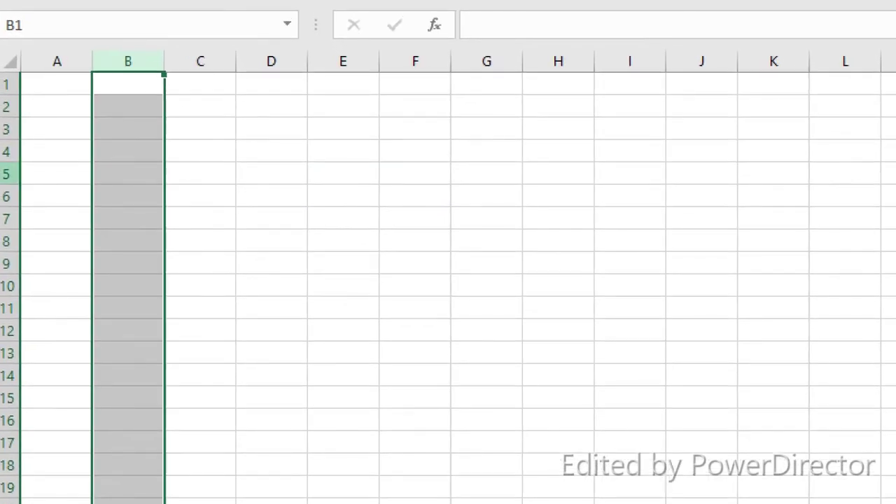
pyautogui.click(8, 182)
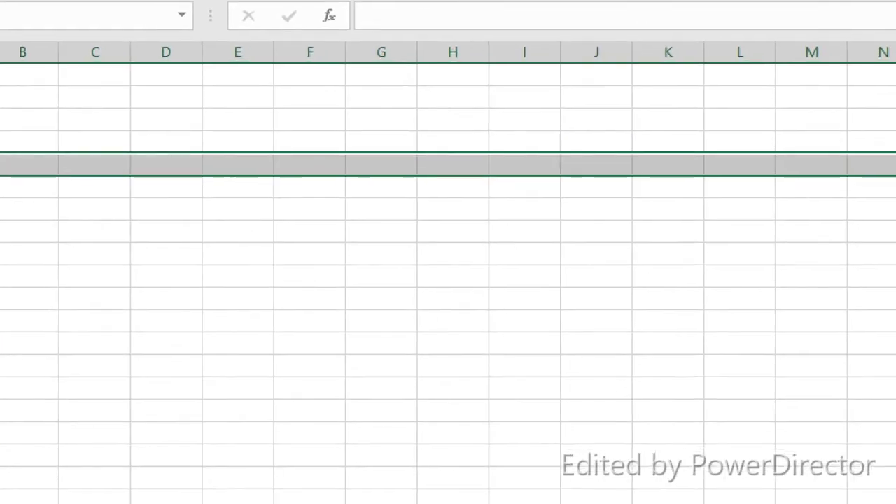
pyautogui.click(96, 186)
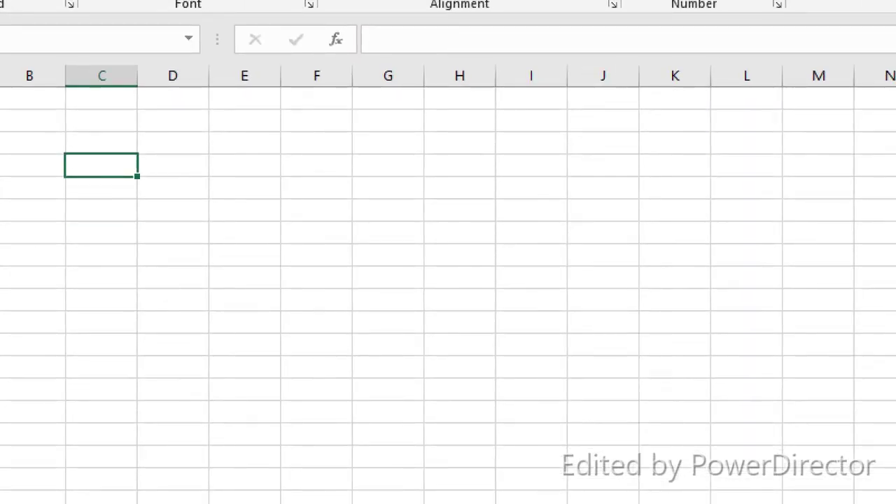
# Enter the numbers 1 and 2 down column C.
pyautogui.write('1')
pyautogui.press('Return')
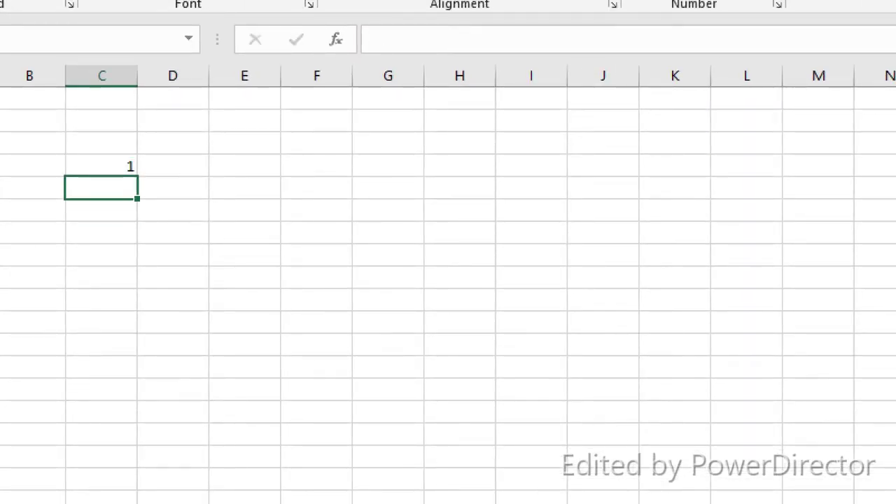
pyautogui.write('2')
pyautogui.press('Return')
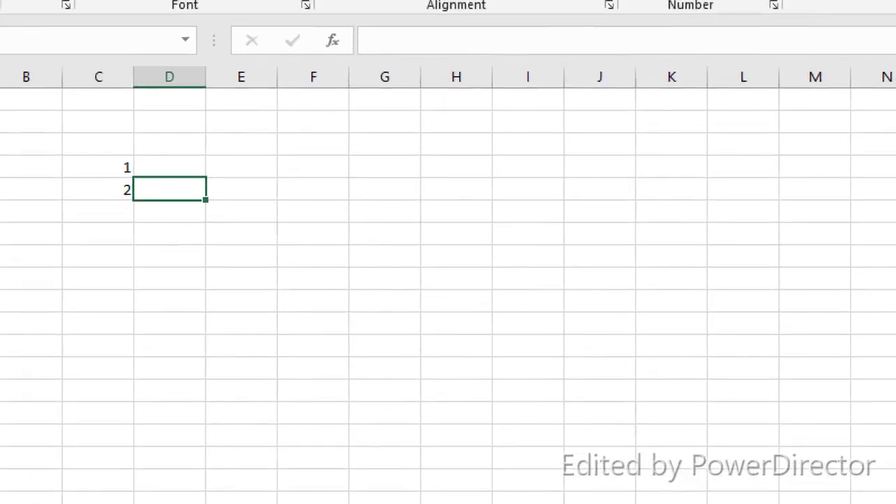
# Put SS COMPUTER CLASSES in an empty column C cell below the 2 and widen column C.
pyautogui.click(102, 166)
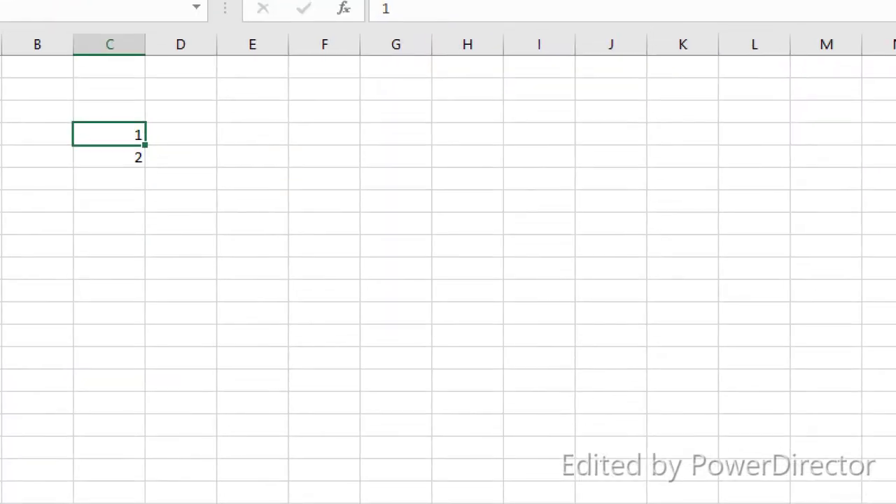
pyautogui.click(93, 285)
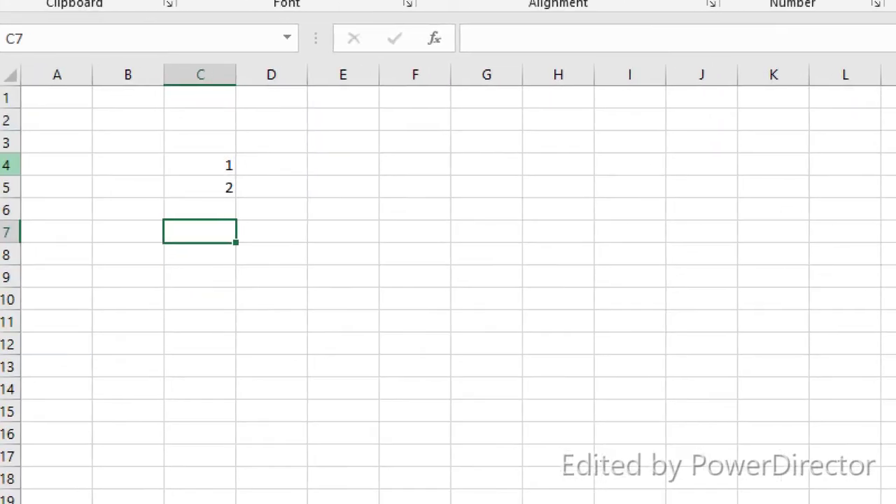
pyautogui.click(201, 165)
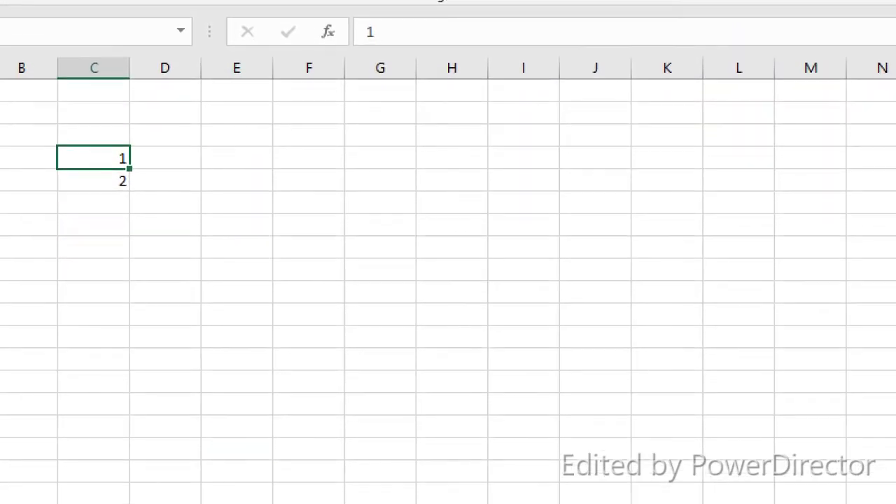
pyautogui.click(102, 250)
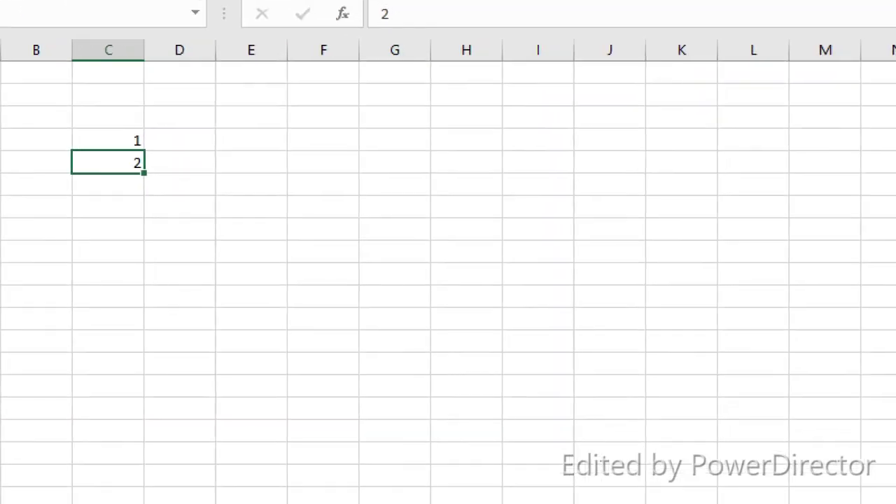
pyautogui.click(208, 196)
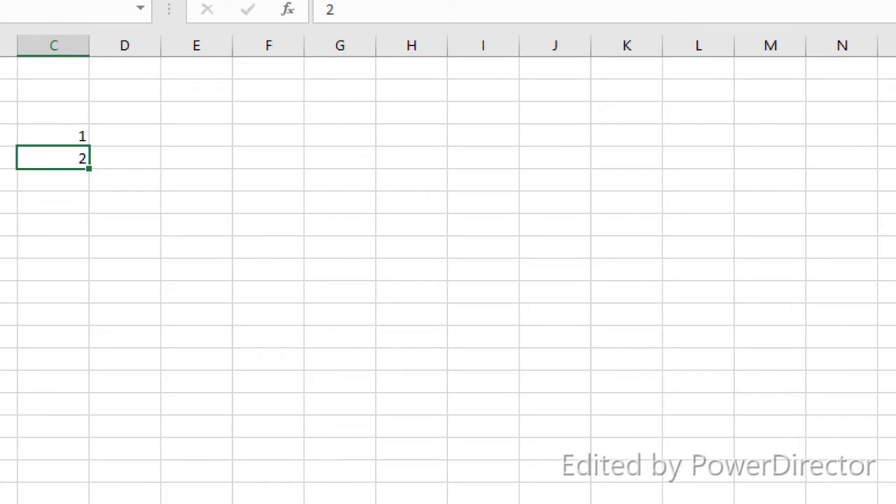
pyautogui.click(268, 158)
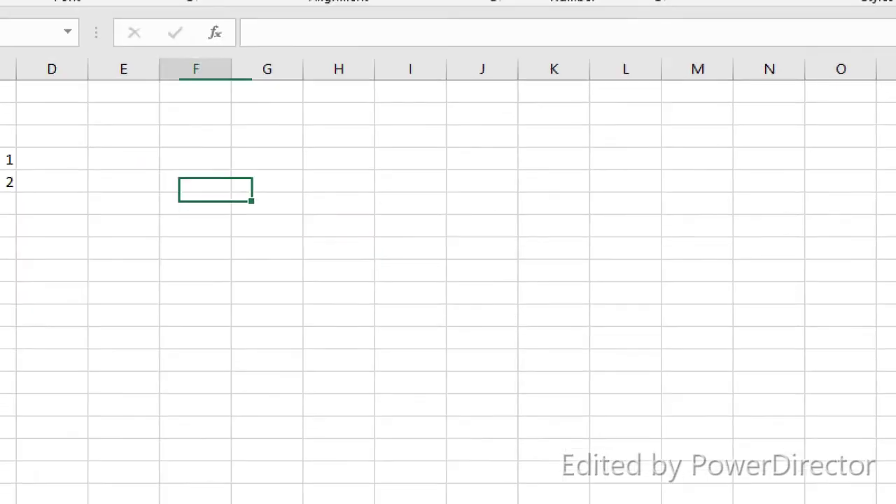
pyautogui.click(82, 173)
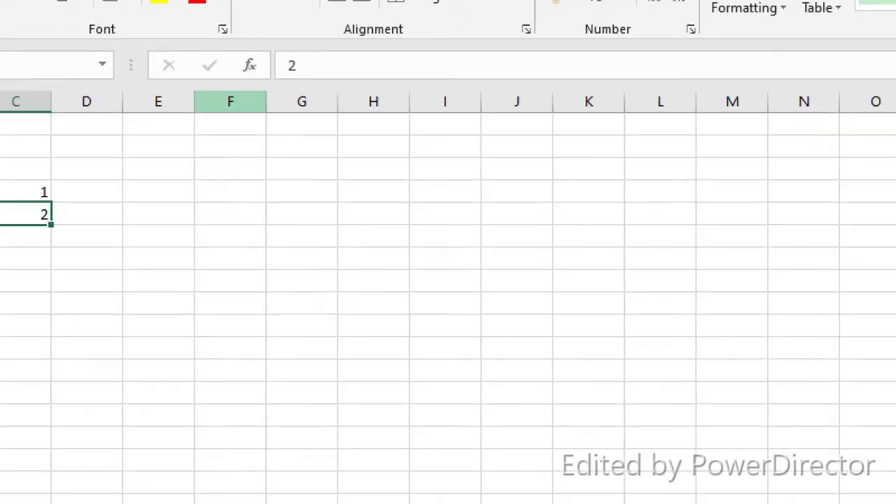
pyautogui.click(24, 237)
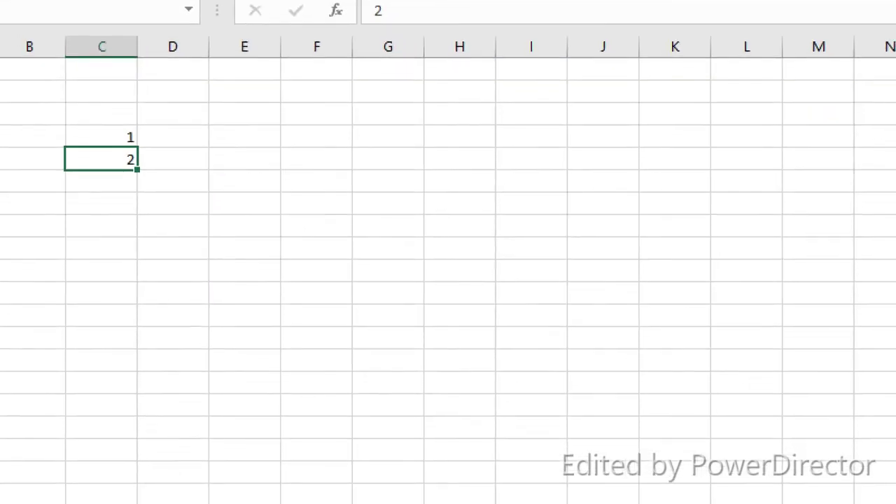
pyautogui.write('SS COMPUTER CLASSES')
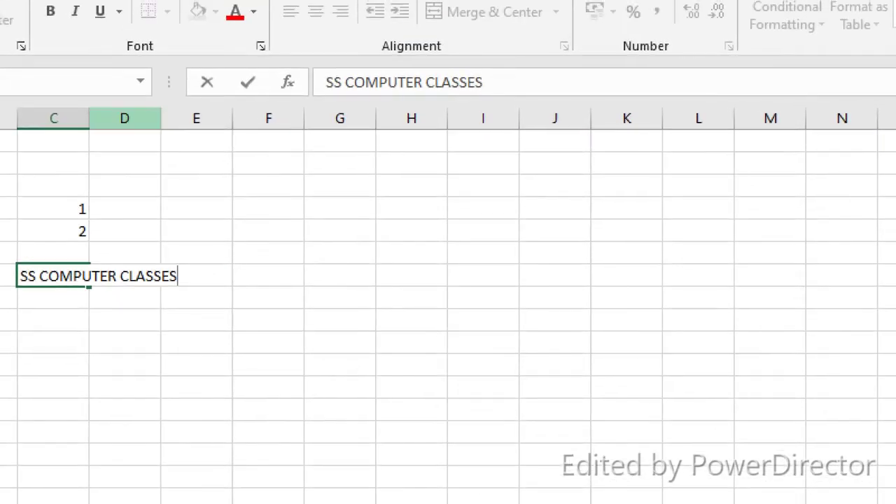
pyautogui.moveTo(101, 230); pyautogui.dragTo(101, 500)
# Delete the SS COMPUTER CLASSES text so column C holds only 1 and 2.
pyautogui.click(192, 119)
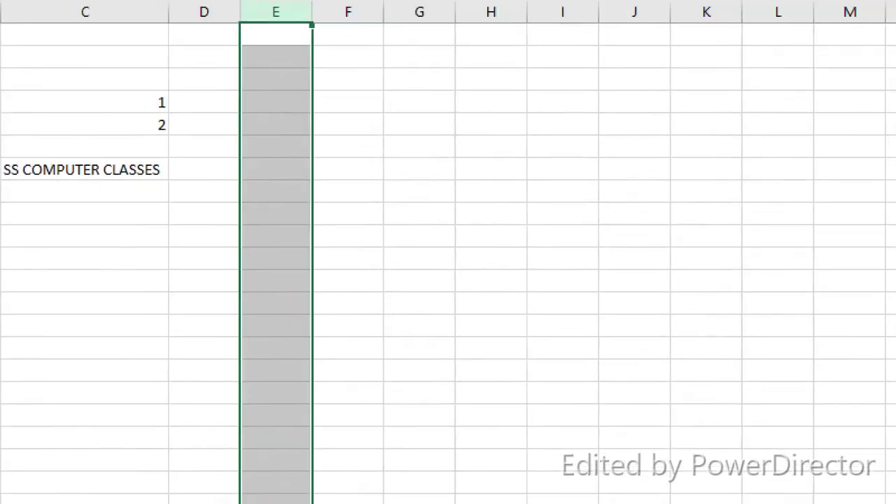
pyautogui.click(86, 276)
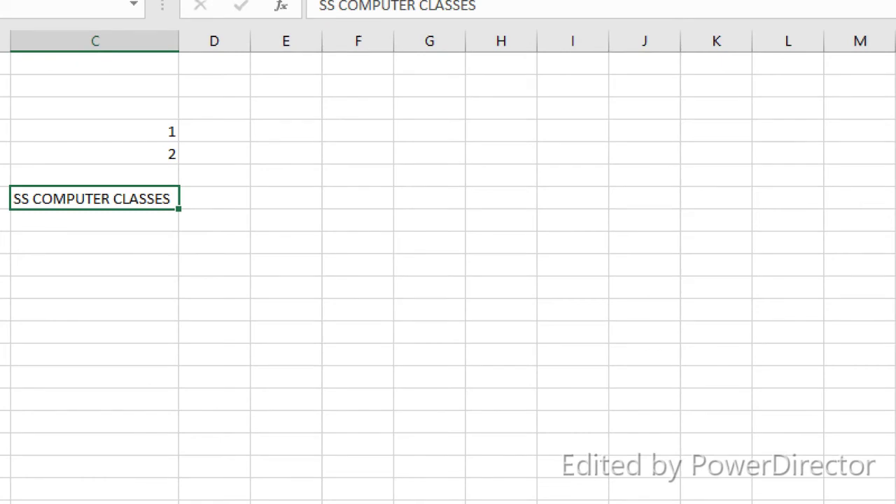
pyautogui.press('Delete')
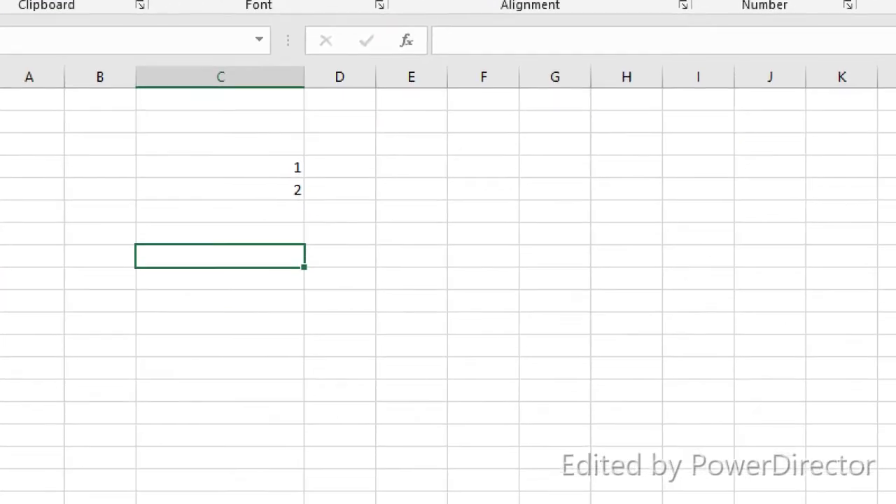
pyautogui.click(32, 168)
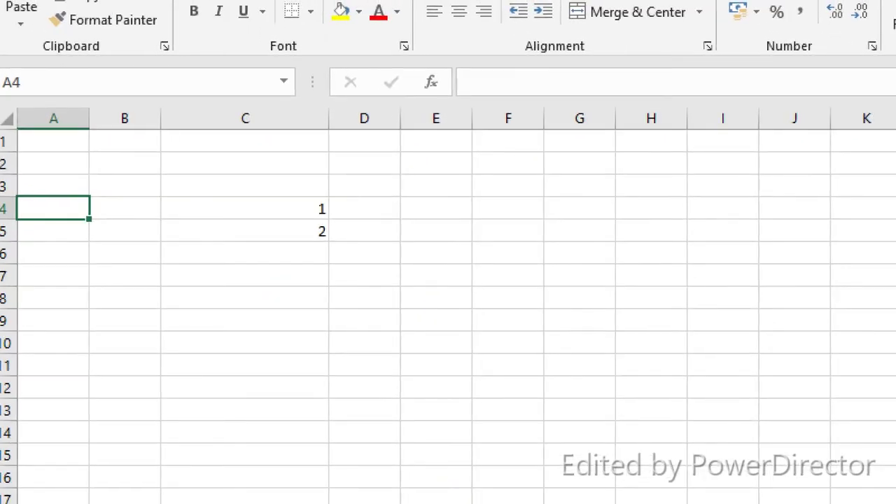
pyautogui.hotkey('ctrl', 'a')
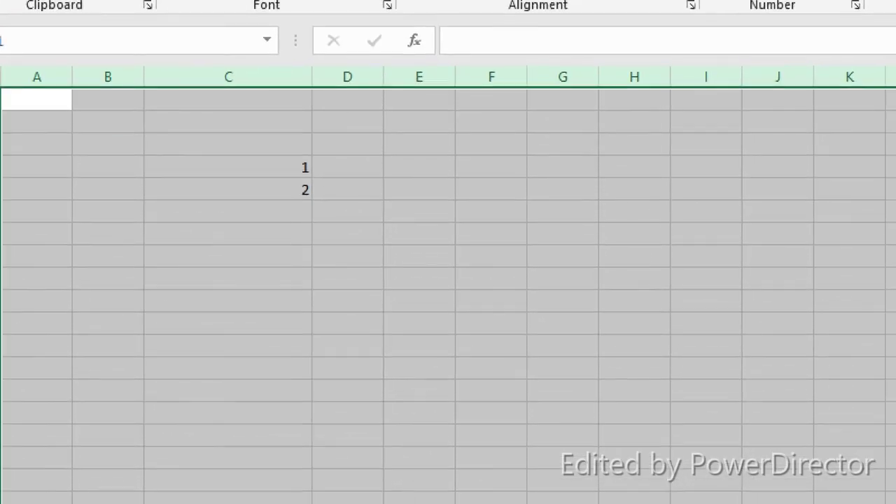
pyautogui.click(36, 206)
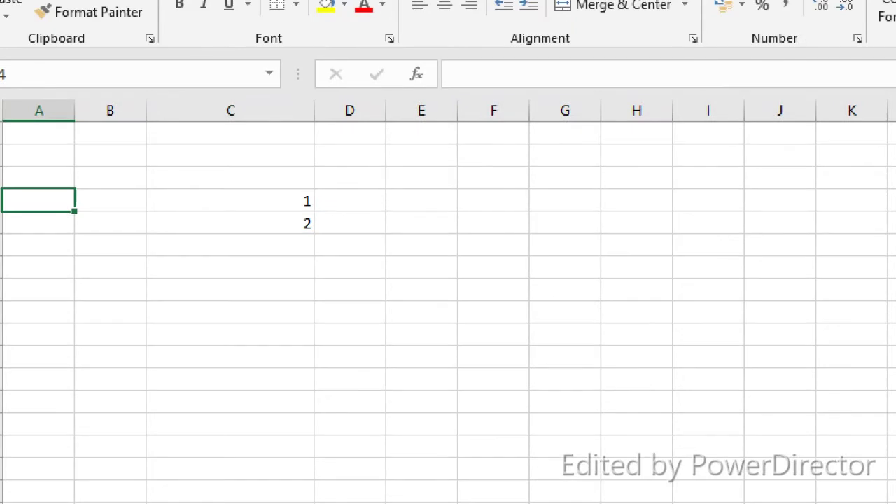
pyautogui.click(40, 133)
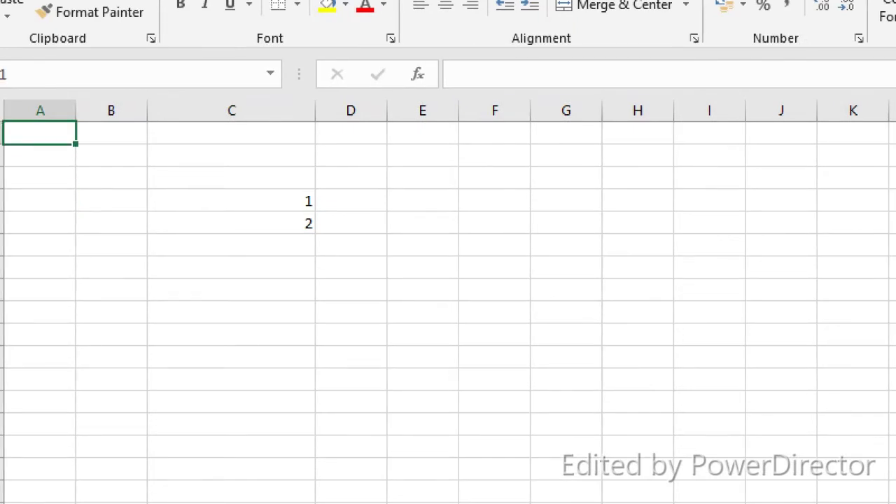
pyautogui.hotkey('ctrl', 'Down')
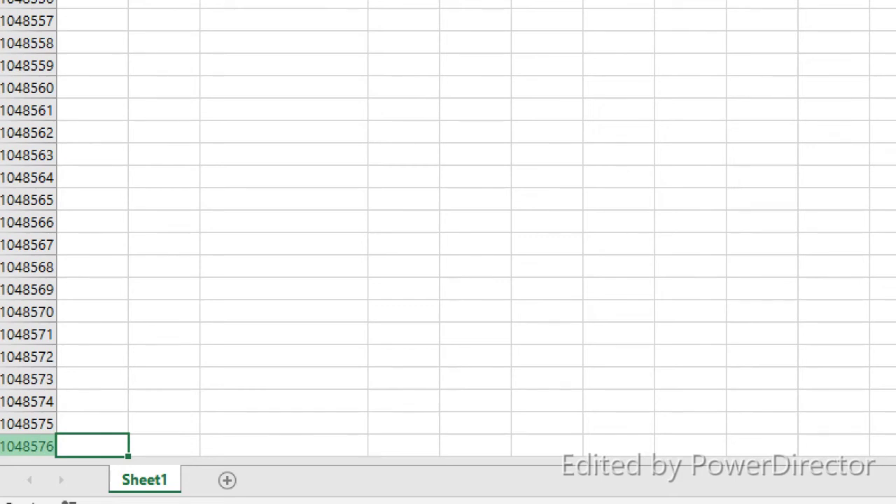
pyautogui.hotkey('ctrl', 'Up')
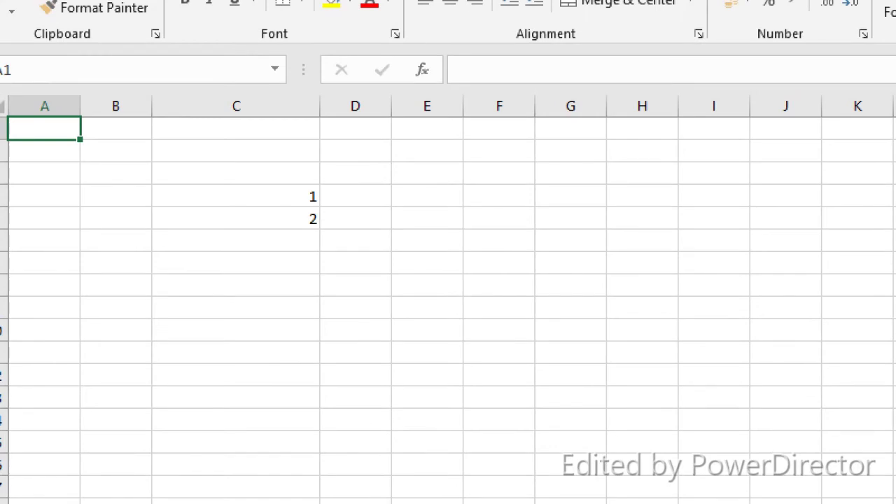
pyautogui.hotkey('ctrl', 'Right')
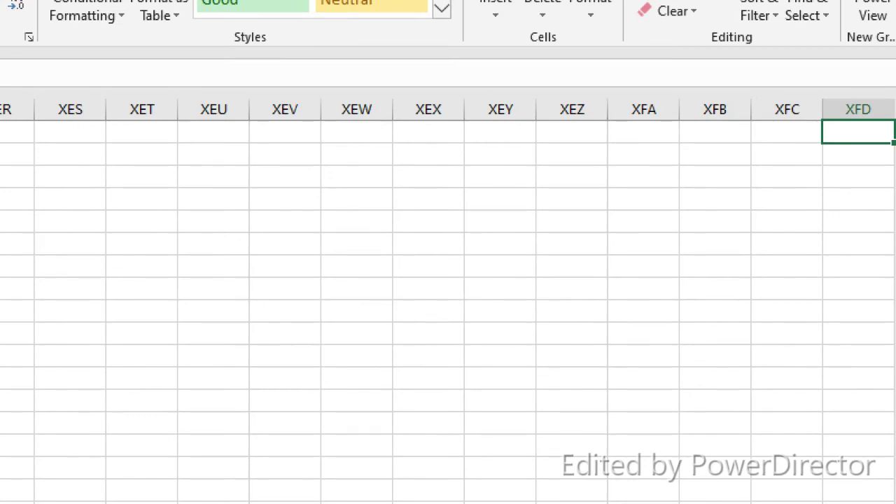
pyautogui.hotkey('ctrl', 'Left')
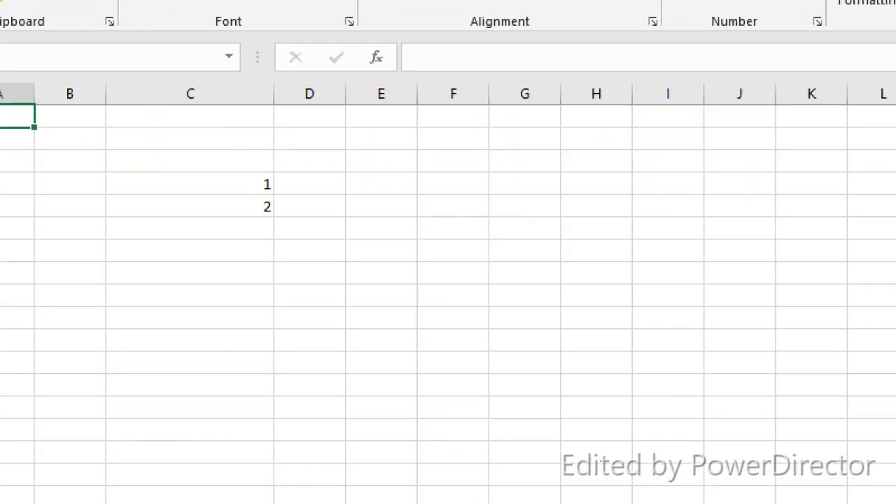
pyautogui.click(102, 274)
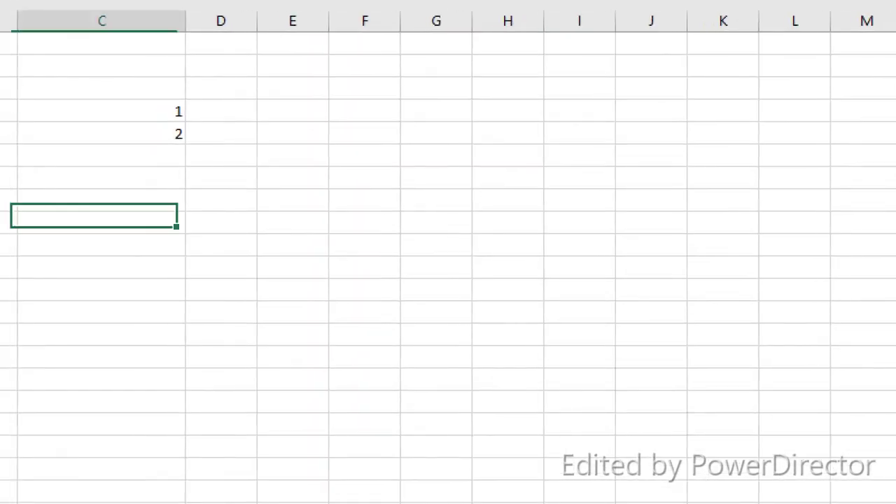
pyautogui.click(102, 163)
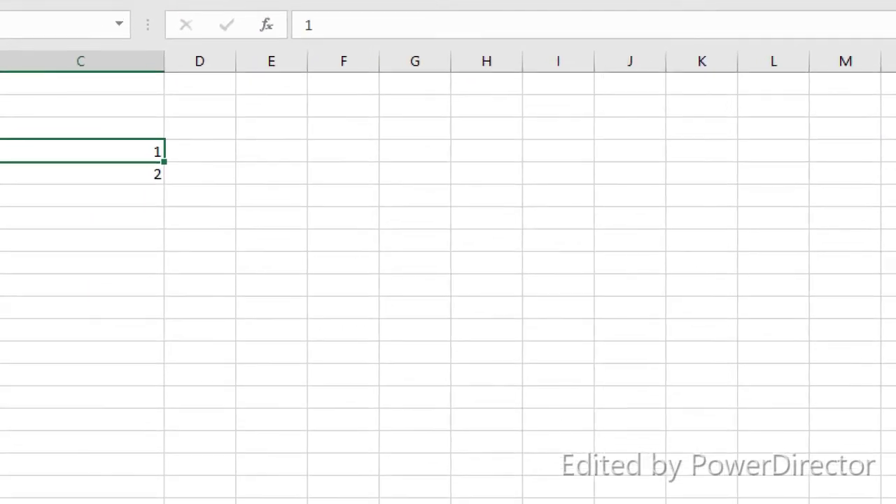
pyautogui.click(91, 190)
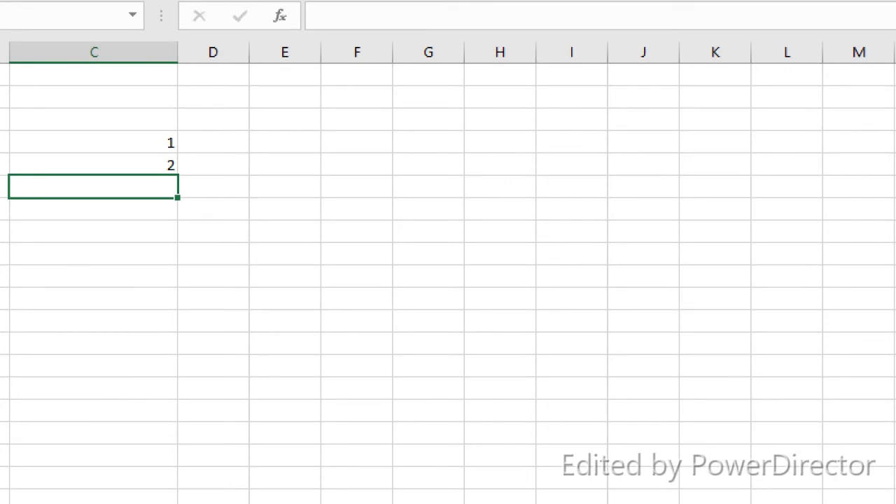
# Finish entering 10, 50, 60 and 100 down column E, rows 4 to 7.
pyautogui.click(285, 142)
pyautogui.write('10')
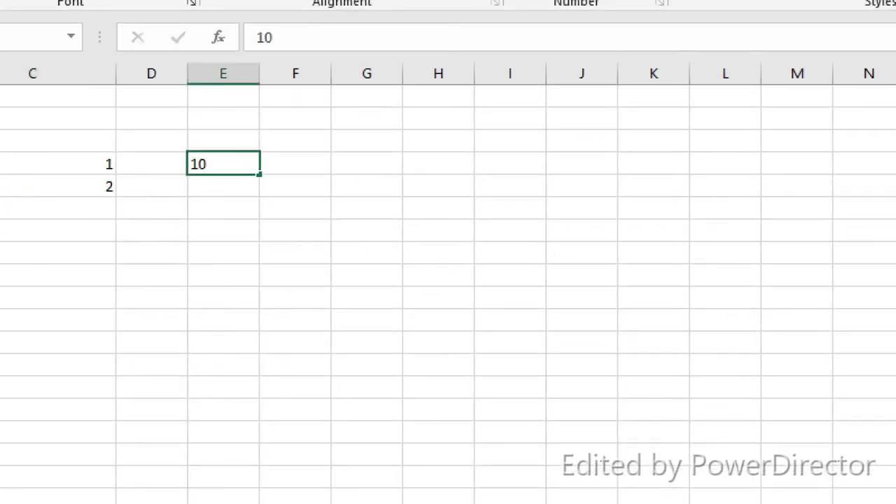
pyautogui.press('Return')
pyautogui.press('Return')
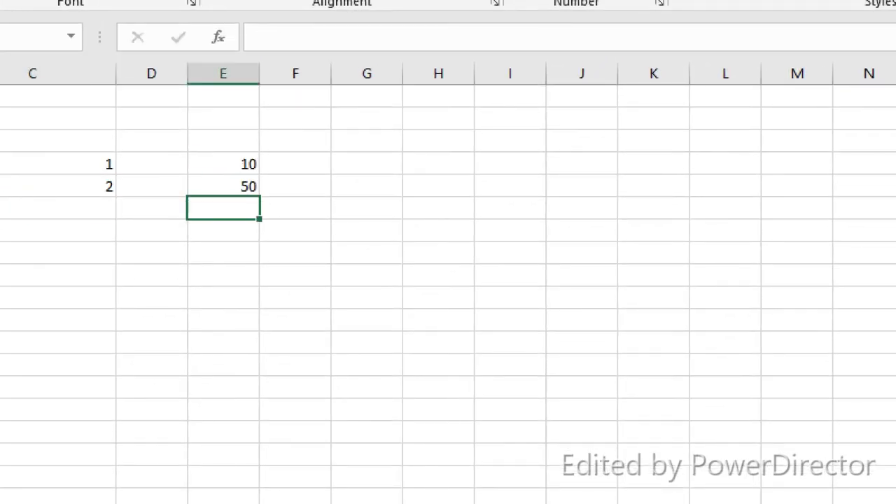
pyautogui.write('60')
pyautogui.press('Return')
pyautogui.write('1')
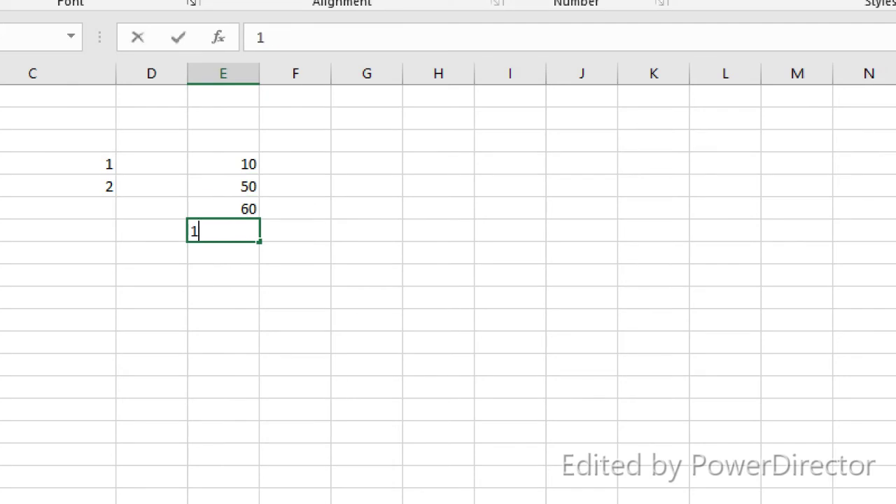
pyautogui.write('0')
pyautogui.press('Return')
# Total E4:E7 with =SUM(E4:E7) in E8, showing 220, and check the formula.
pyautogui.write('=')
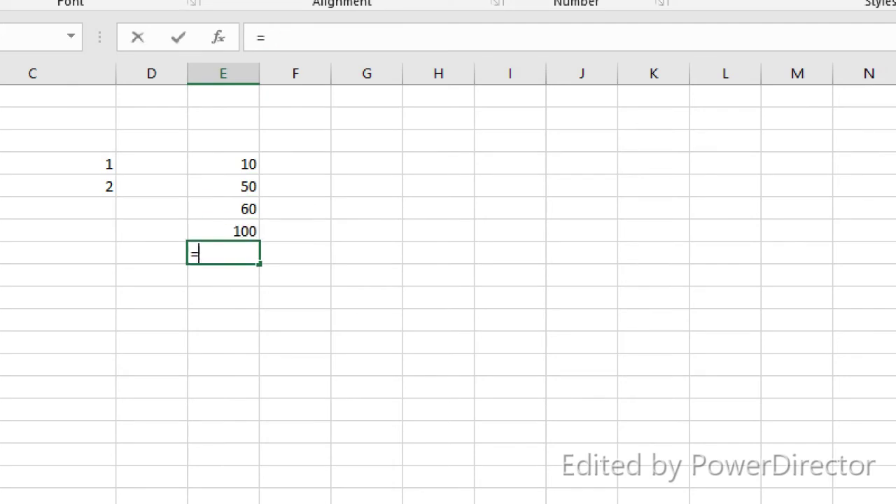
pyautogui.write('SUM(')
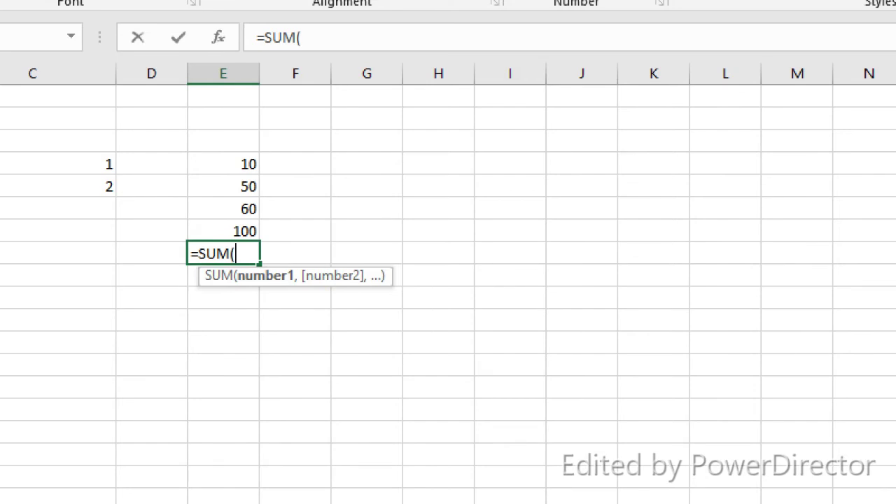
pyautogui.moveTo(223, 164); pyautogui.dragTo(223, 231)
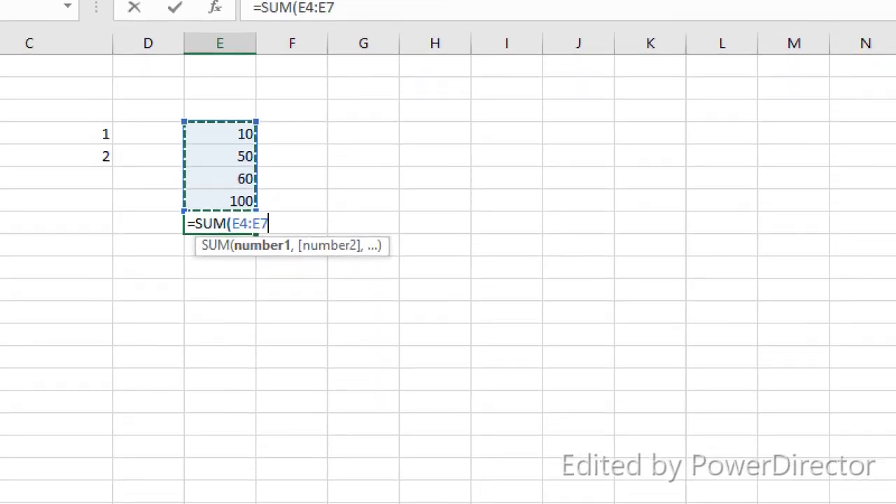
pyautogui.write(')')
pyautogui.press('Return')
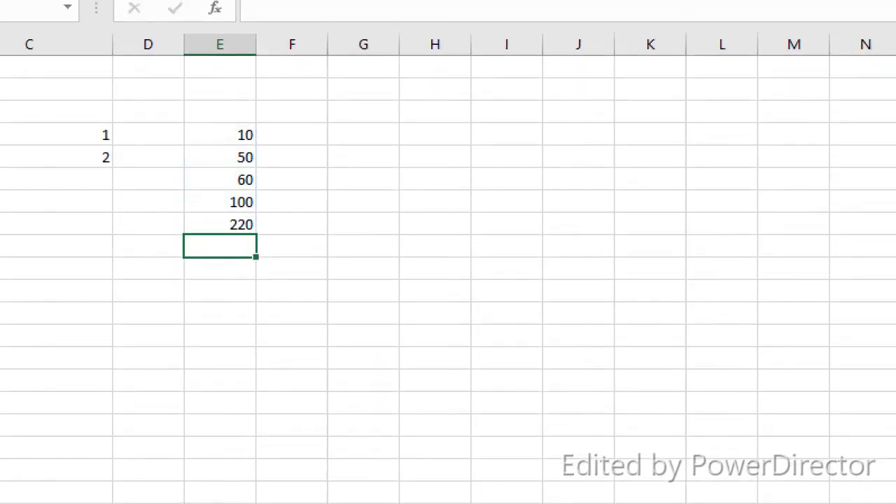
pyautogui.click(218, 203)
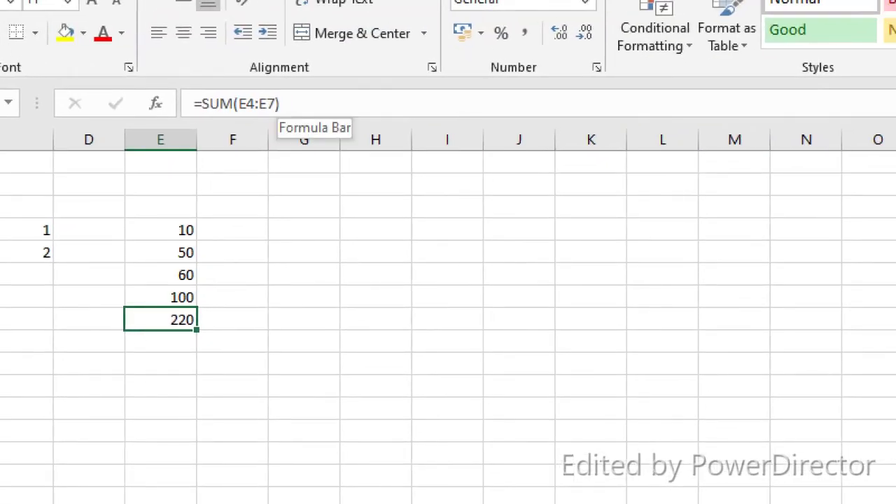
pyautogui.click(301, 100)
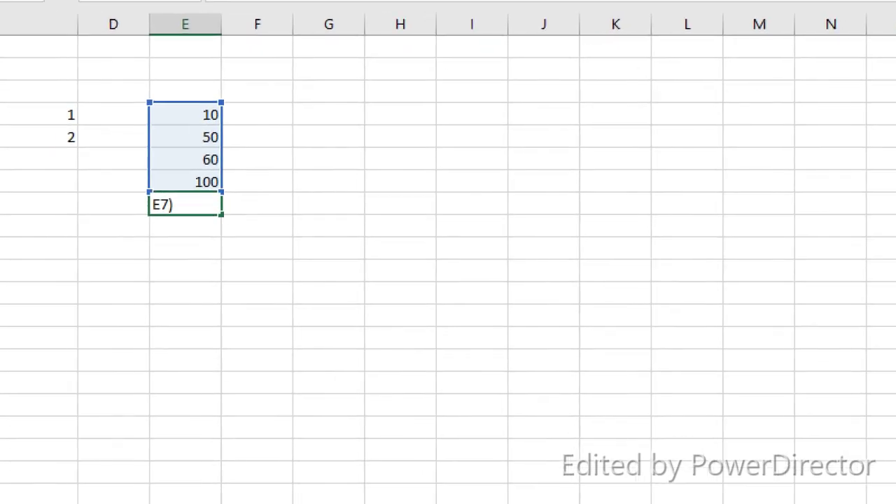
pyautogui.click(238, 258)
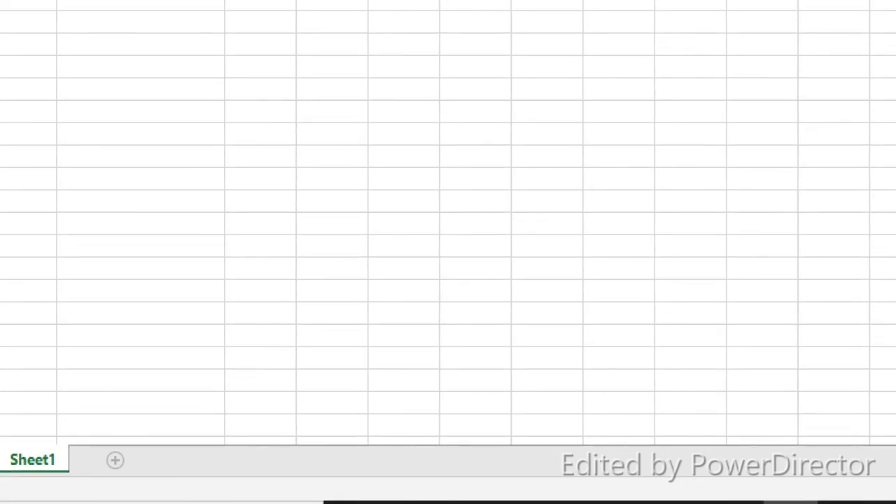
# Add Sheet2, Sheet3 and Sheet4 to the workbook, then return to Sheet1.
pyautogui.click(116, 460)
pyautogui.click(148, 460)
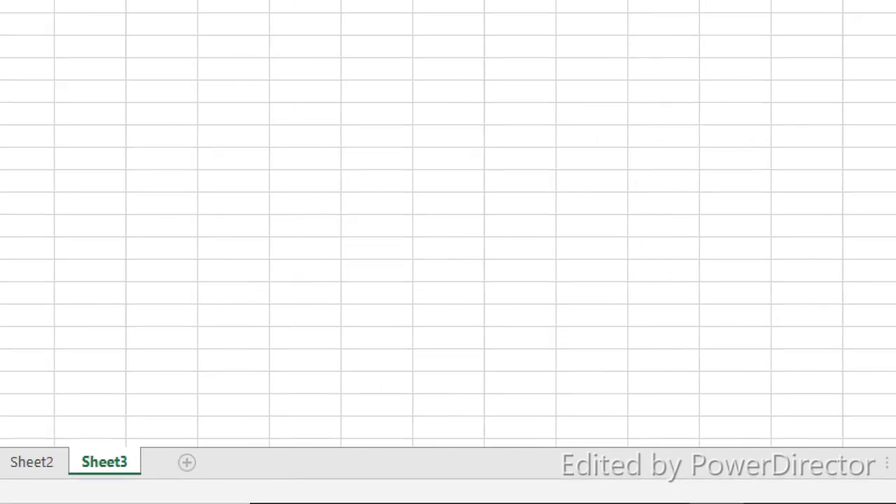
pyautogui.click(250, 462)
pyautogui.click(77, 459)
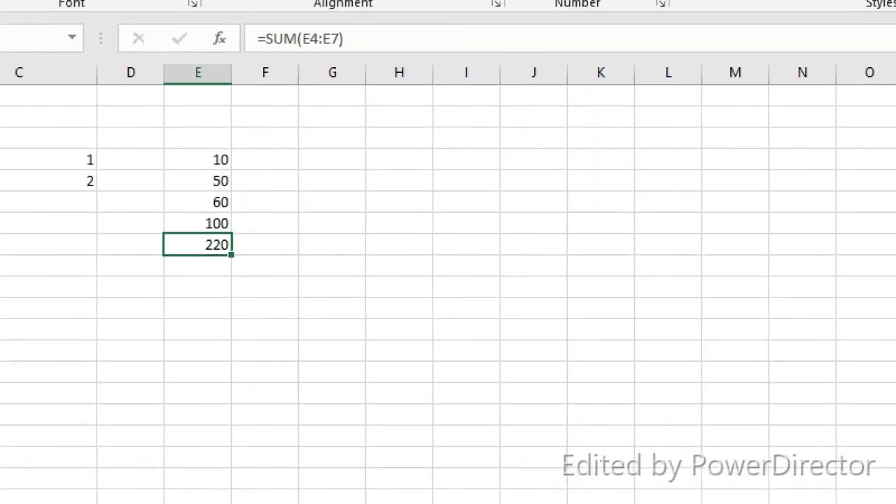
# Select a few cells away from the formula on Sheet1 and open the File menu.
pyautogui.click(493, 201)
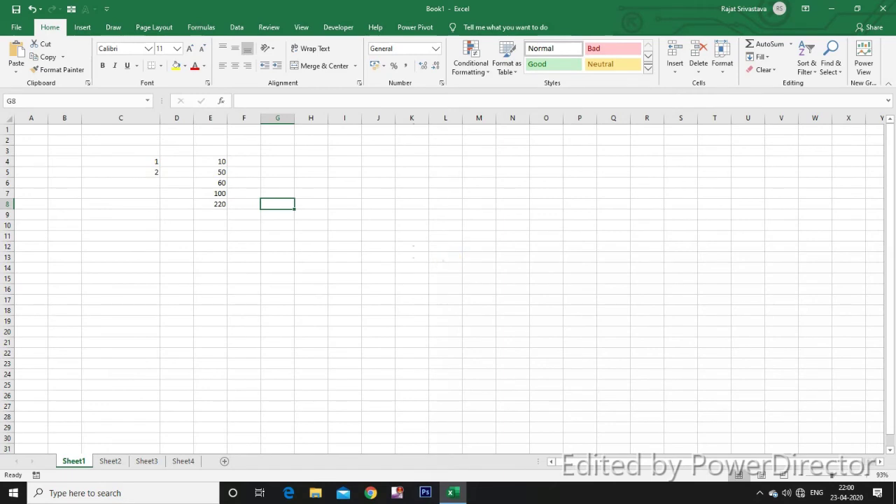
pyautogui.click(445, 257)
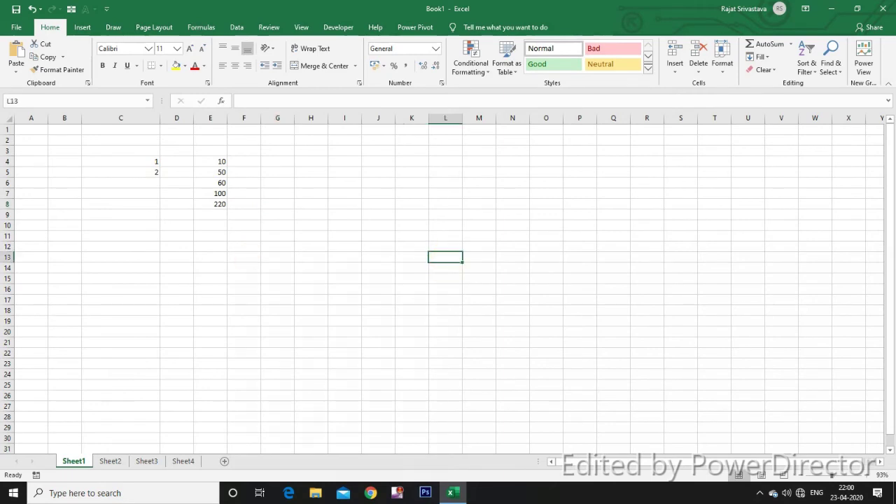
pyautogui.click(238, 257)
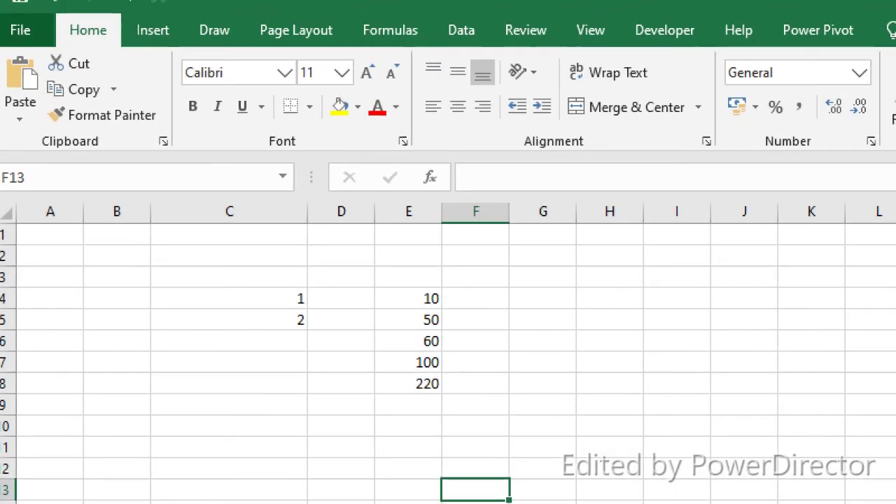
pyautogui.hotkey('alt', 'f')
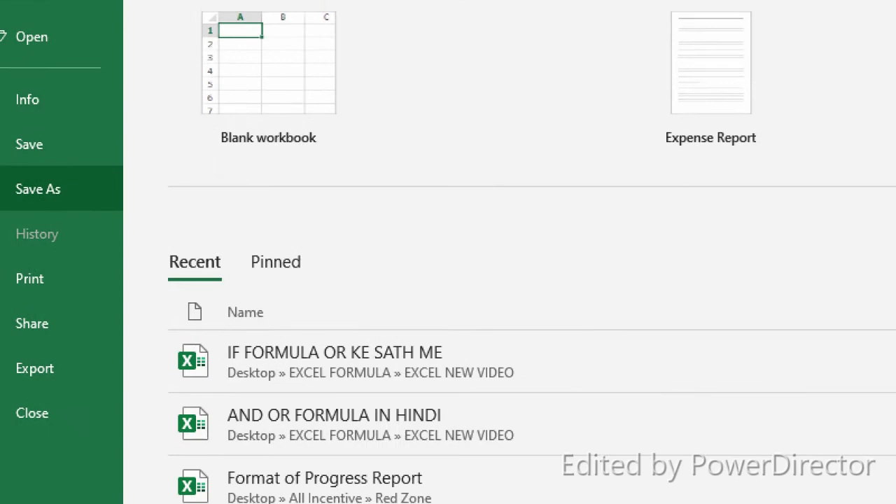
# Save the workbook to the Desktop under the new name EXCEL NEW FILE 2020.
pyautogui.press('a')
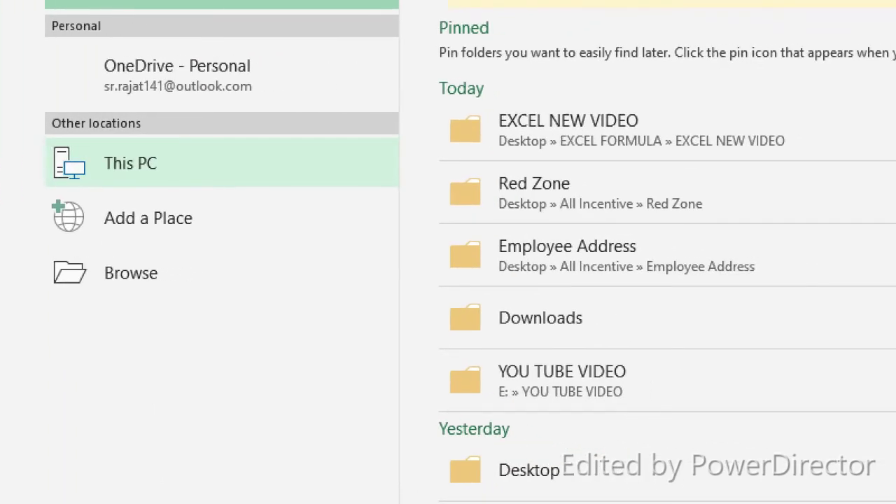
pyautogui.press('Down')
pyautogui.press('Down')
pyautogui.press('Down')
pyautogui.press('Down')
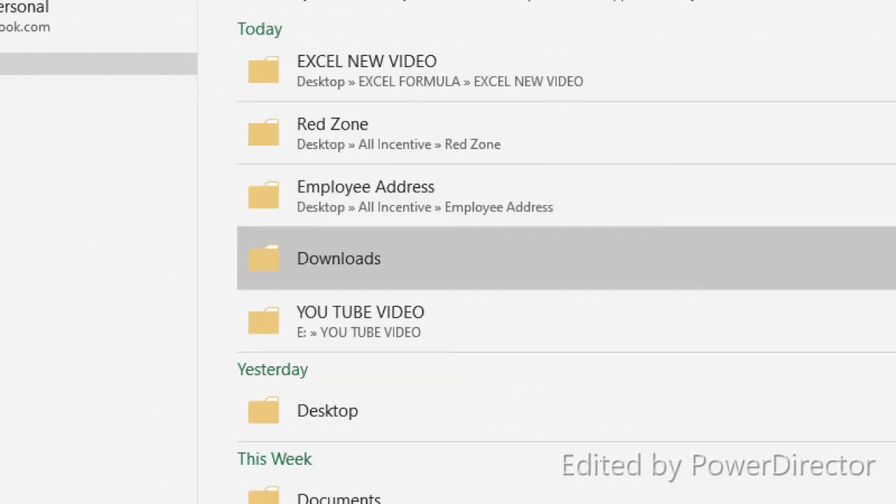
pyautogui.press('Down')
pyautogui.press('Down')
pyautogui.click(336, 325)
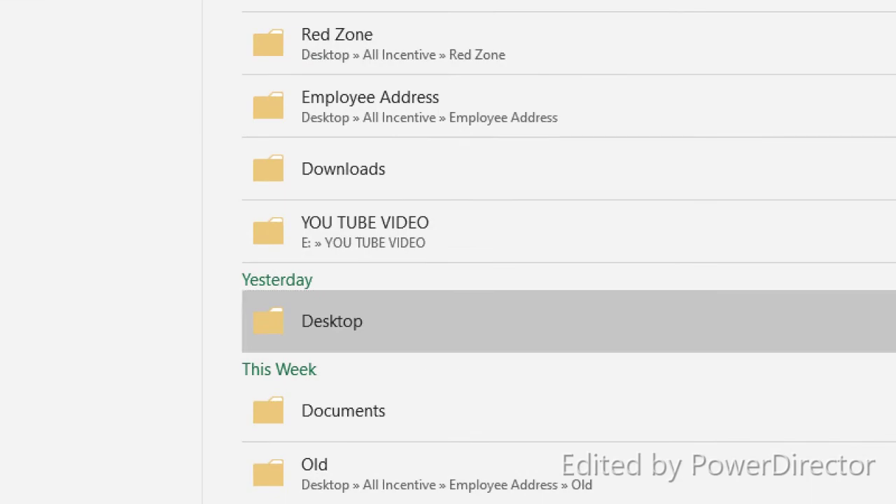
pyautogui.press('Return')
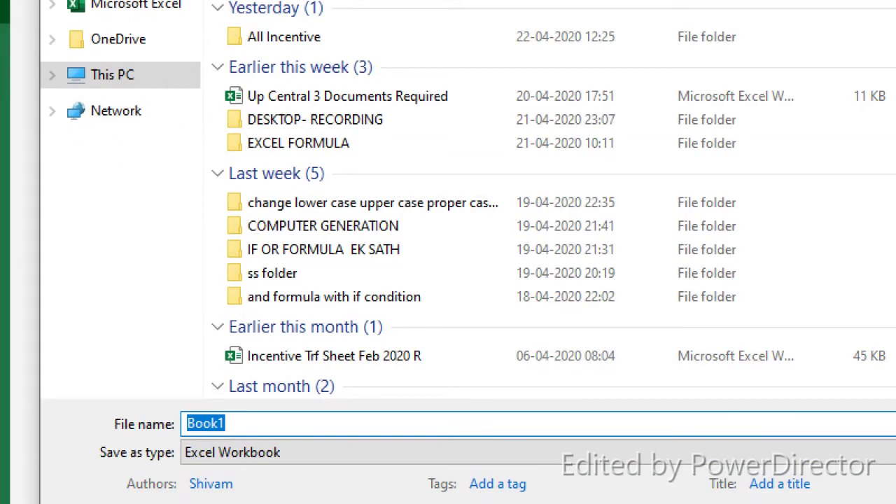
pyautogui.press('BackSpace')
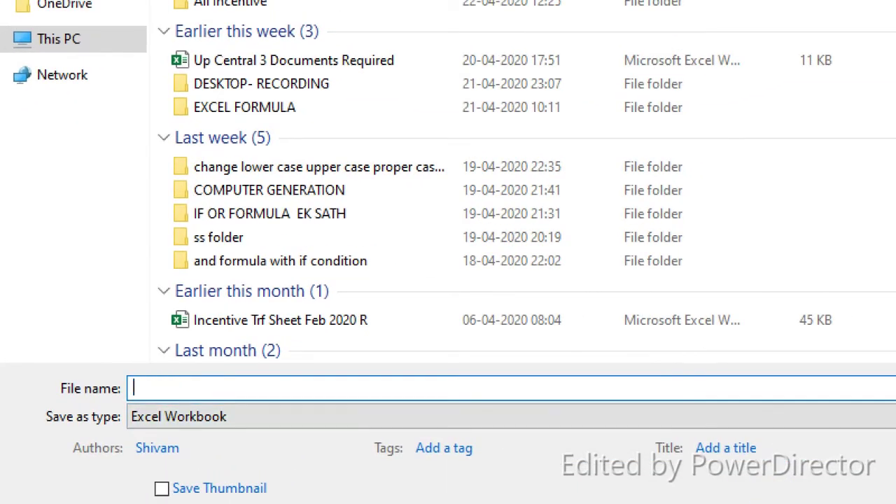
pyautogui.write('EXCEL ')
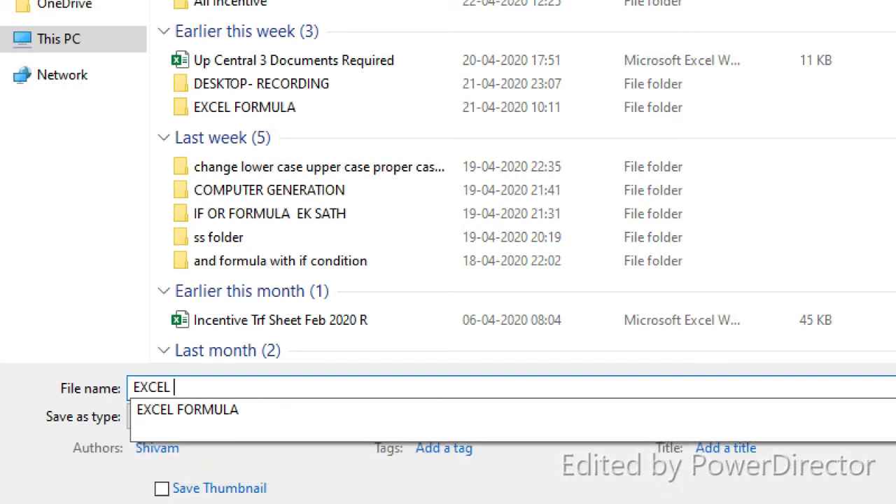
pyautogui.write('NEW F')
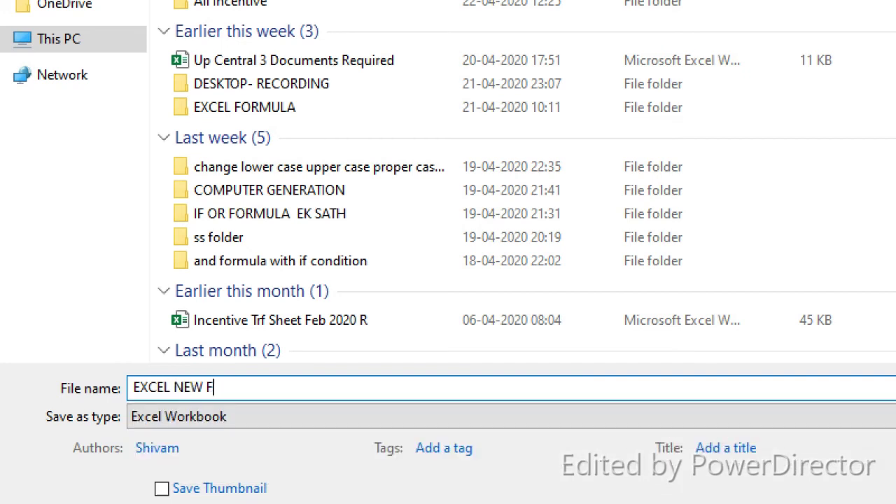
pyautogui.write('020')
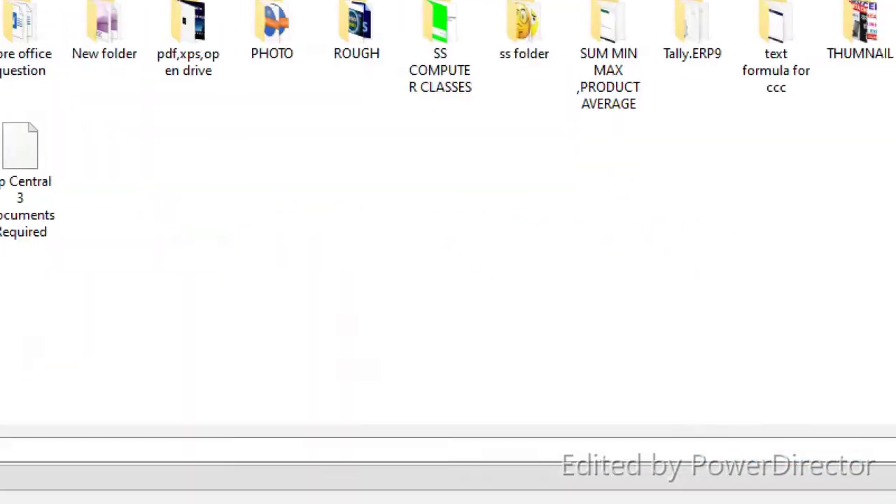
pyautogui.press('Return')
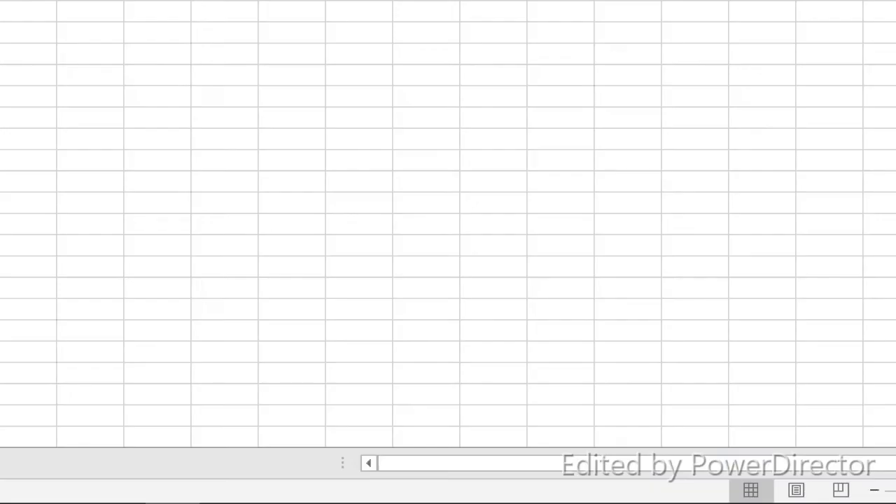
pyautogui.click(595, 351)
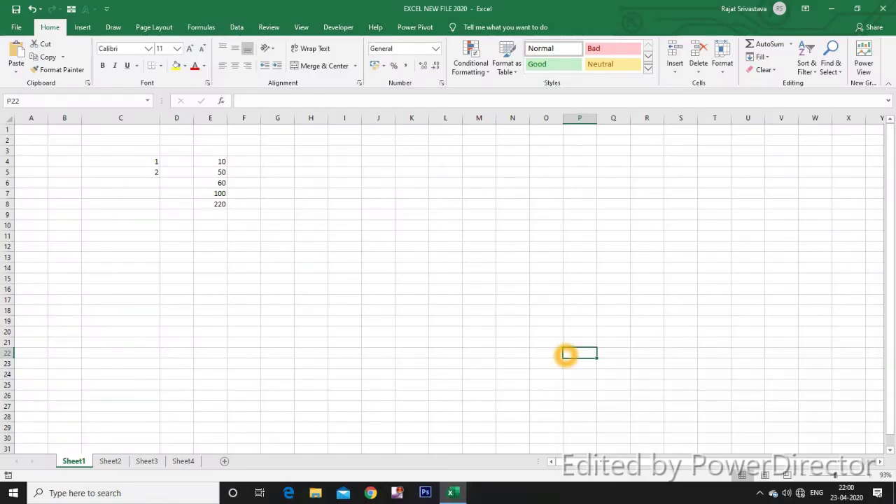
pyautogui.click(178, 250)
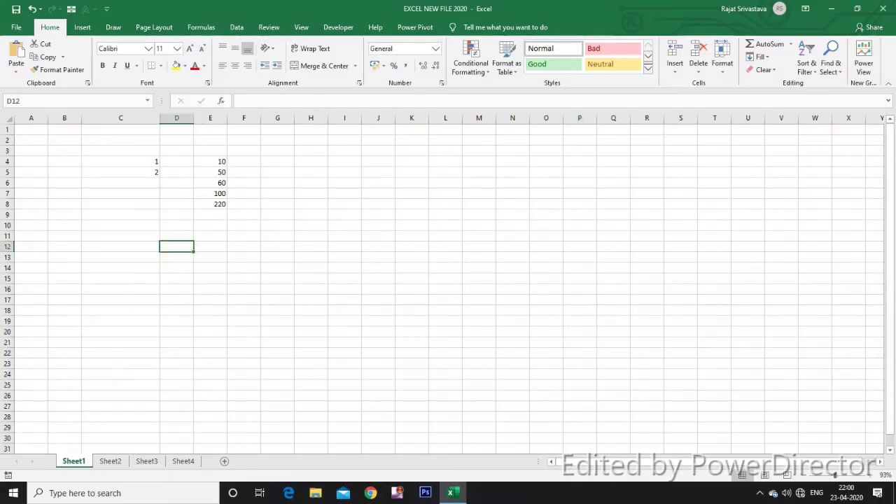
pyautogui.moveTo(147, 161); pyautogui.dragTo(326, 333)
pyautogui.click(374, 311)
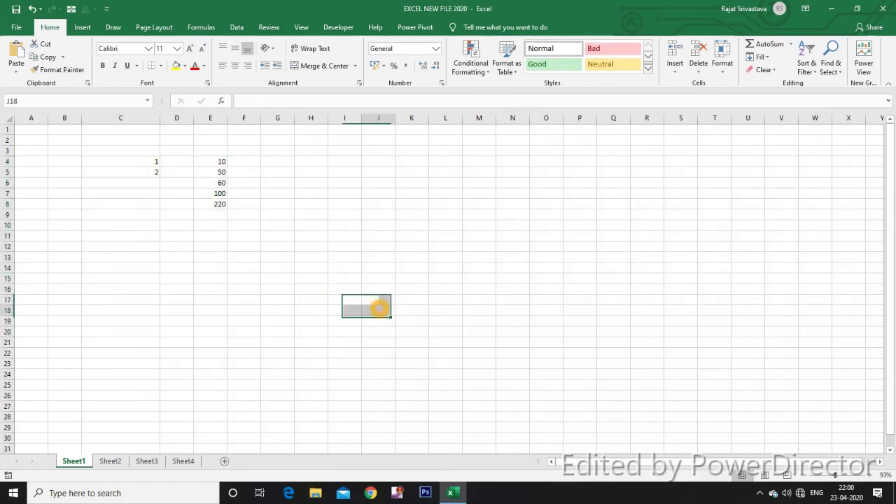
pyautogui.click(65, 125)
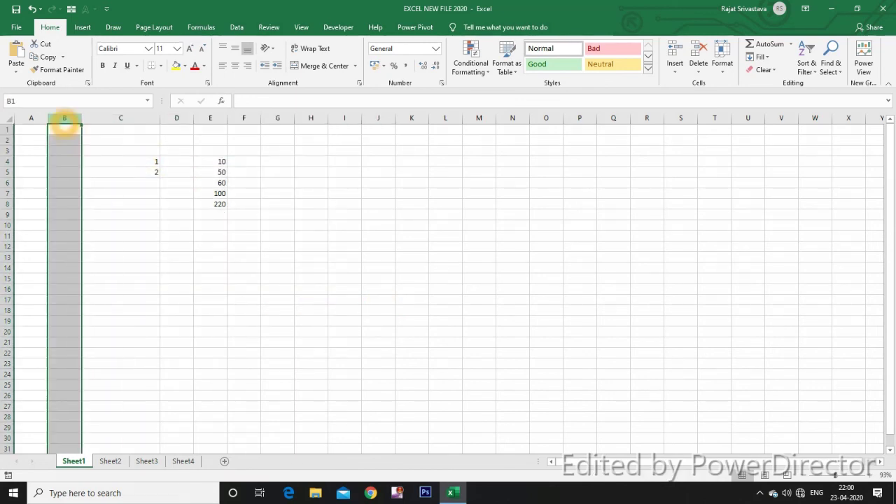
pyautogui.click(378, 203)
pyautogui.click(507, 413)
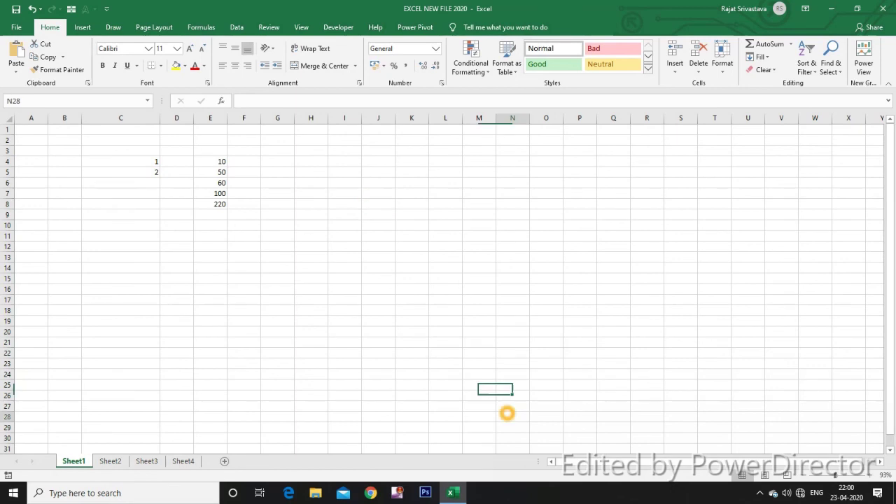
pyautogui.click(184, 417)
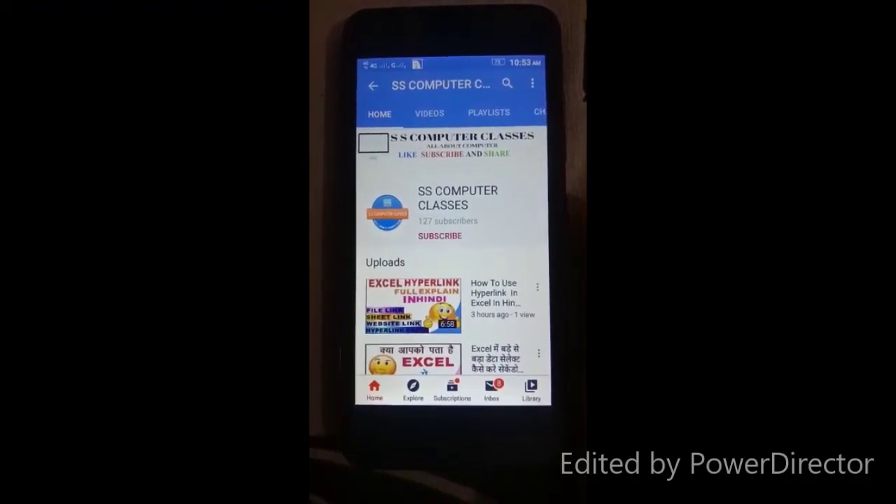
# Subscribe to the SS COMPUTER CLASSES channel and open its bell notification options.
pyautogui.click(441, 238)
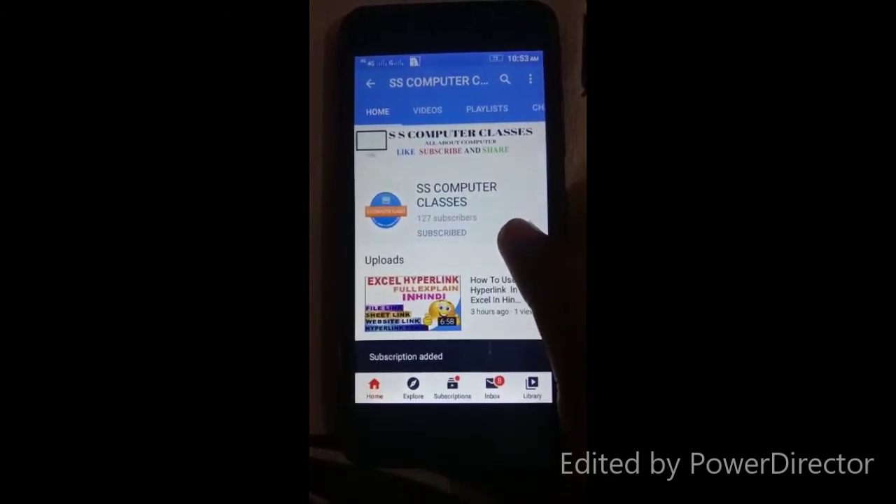
pyautogui.click(531, 227)
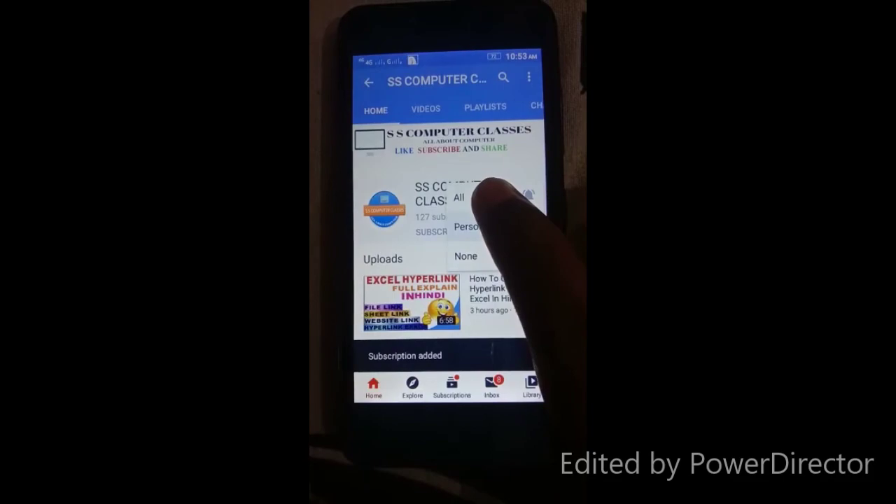